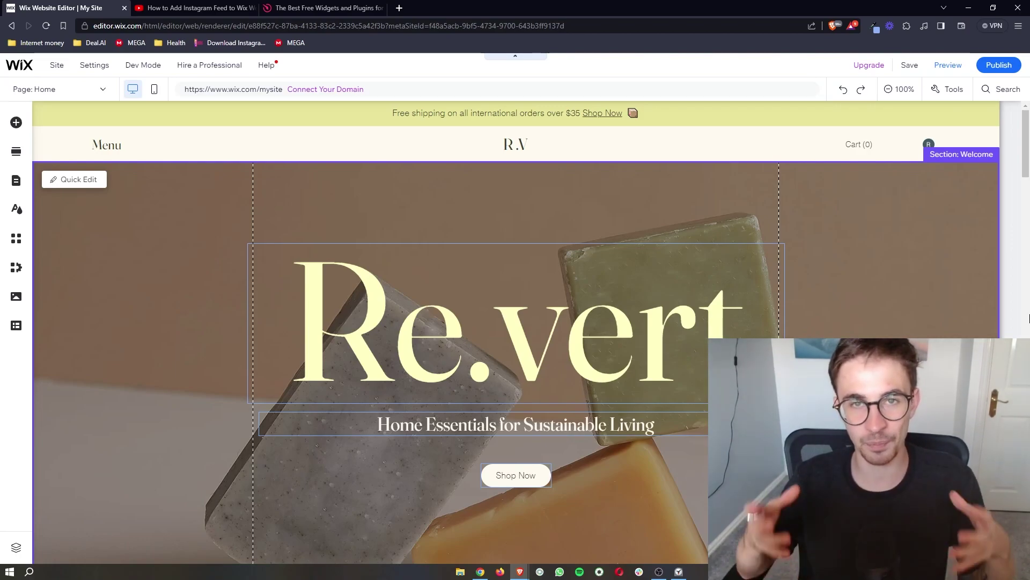
# Switch to the YouTube tutorial video and scroll through its description.
pyautogui.scroll(-1, 505, 256)
pyautogui.scroll(-2, 505, 255)
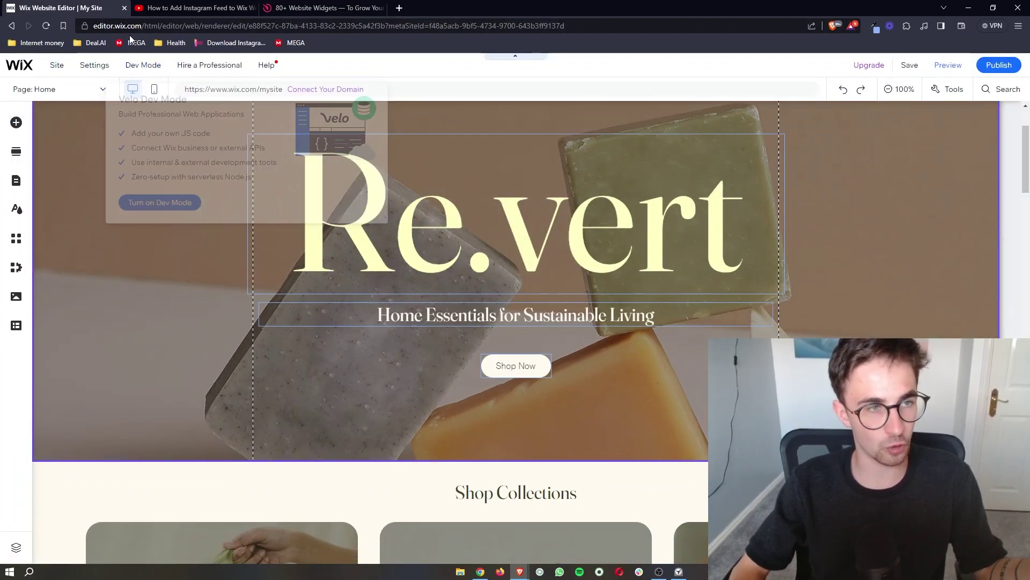
pyautogui.scroll(-15, 554, 172)
pyautogui.scroll(-9, 553, 173)
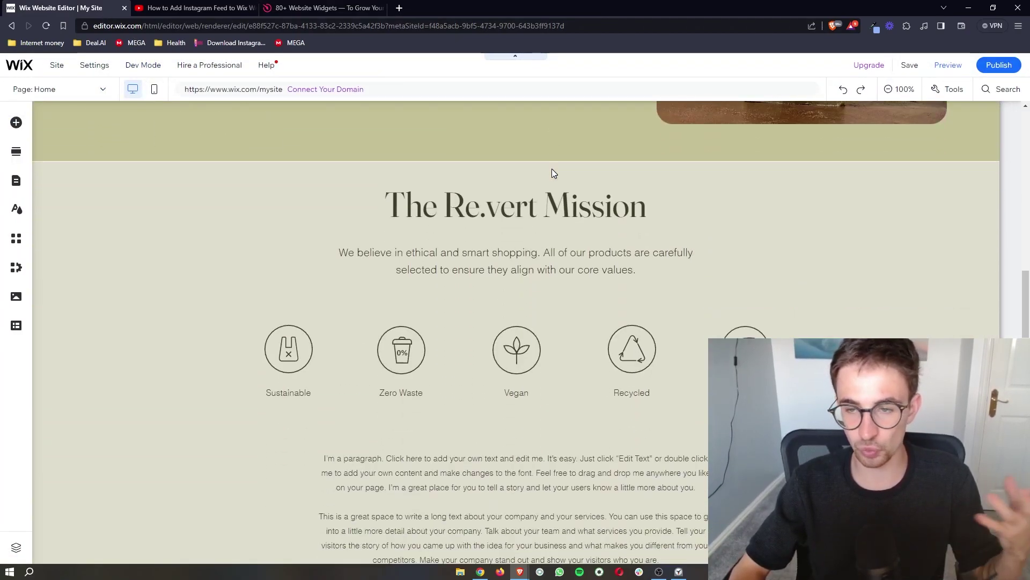
pyautogui.scroll(20, 656, 310)
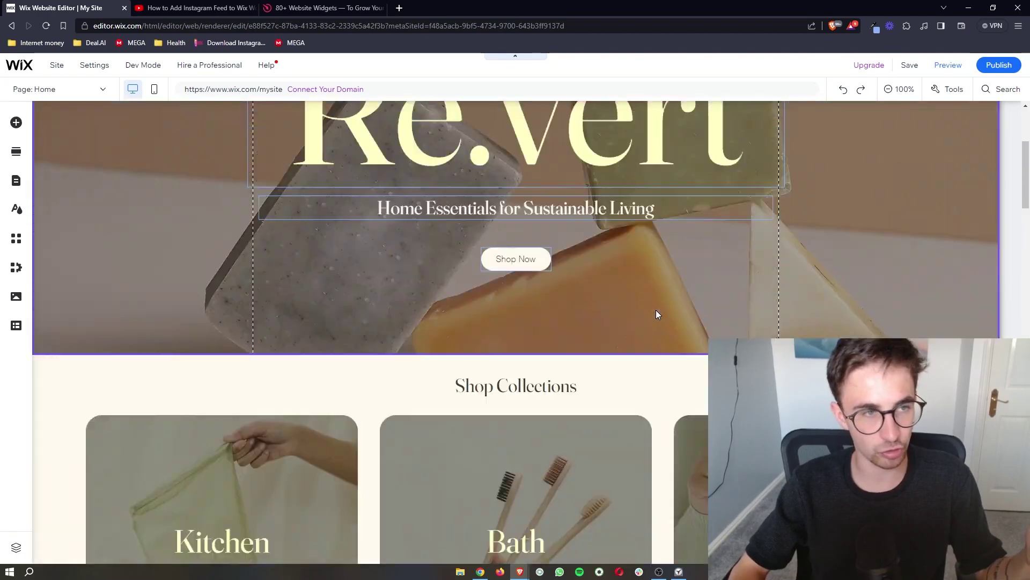
pyautogui.scroll(-2, 414, 291)
pyautogui.scroll(-1, 414, 292)
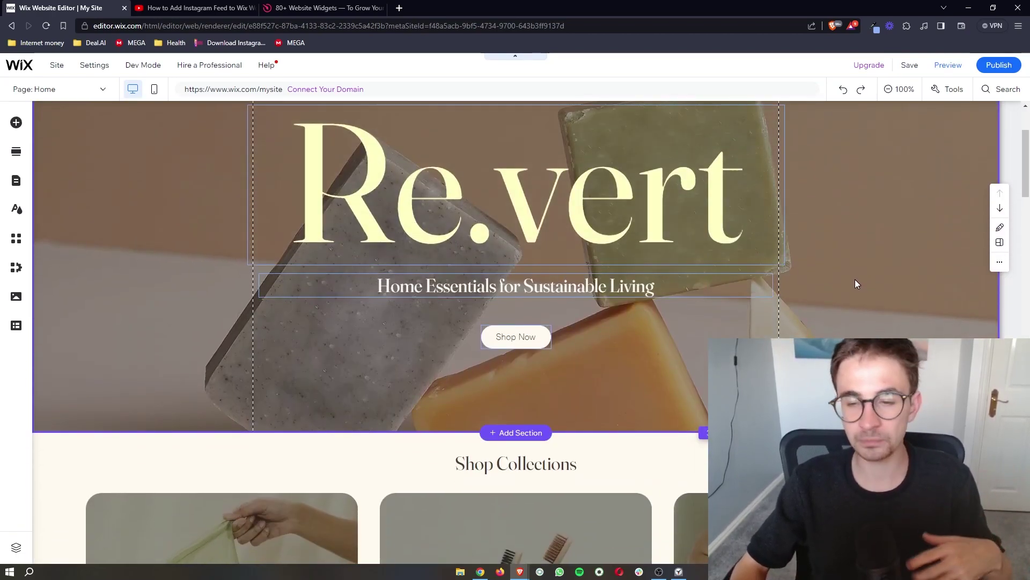
pyautogui.click(194, 7)
pyautogui.scroll(-4, 389, 250)
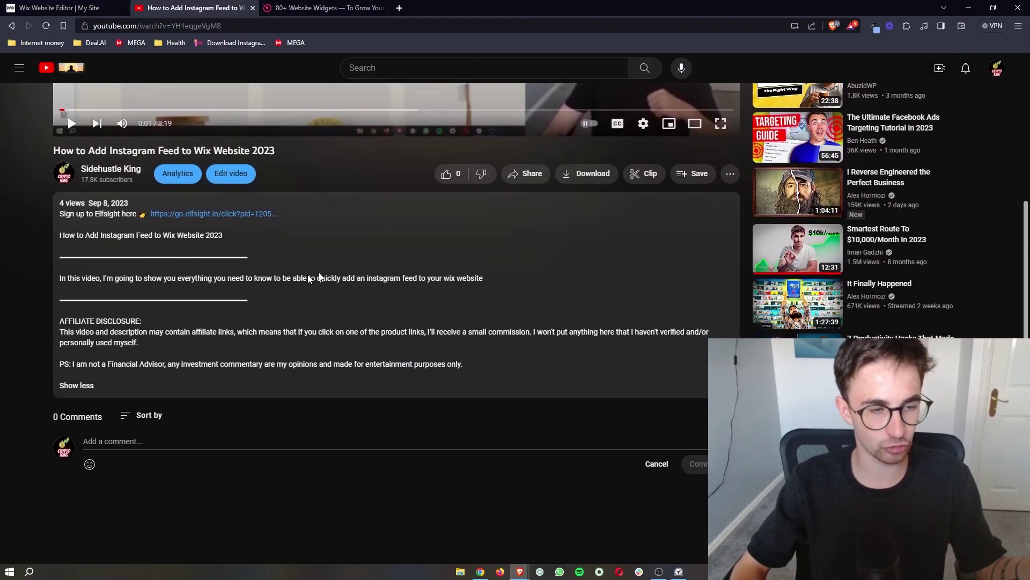
pyautogui.scroll(1, 318, 272)
# Zoom in on the description's Elfsight sign-up link, reset zoom, and go to the Elfsight homepage.
pyautogui.hotkey('ctrl', '+')
pyautogui.hotkey('ctrl', '+')
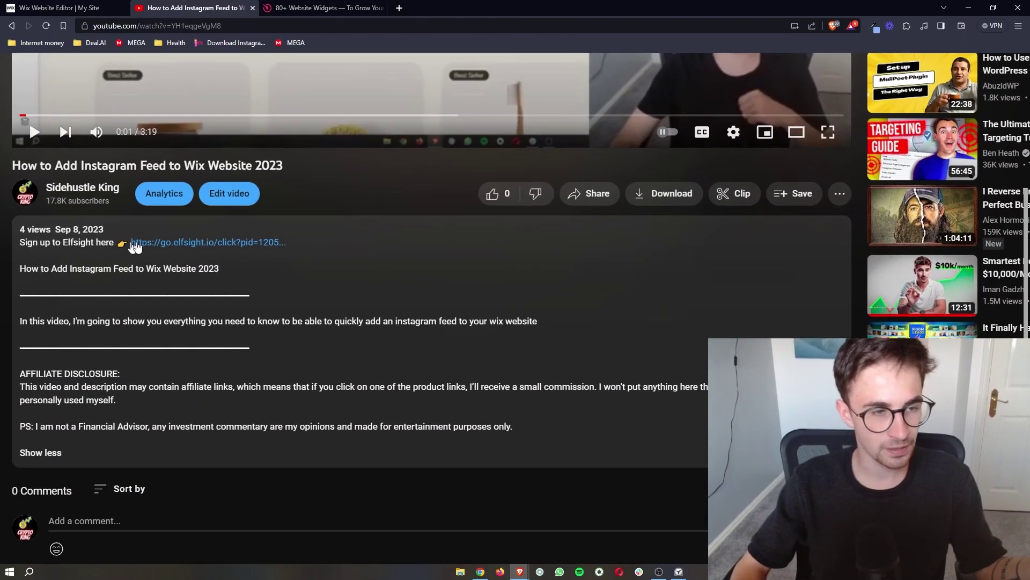
pyautogui.hotkey('ctrl', '0')
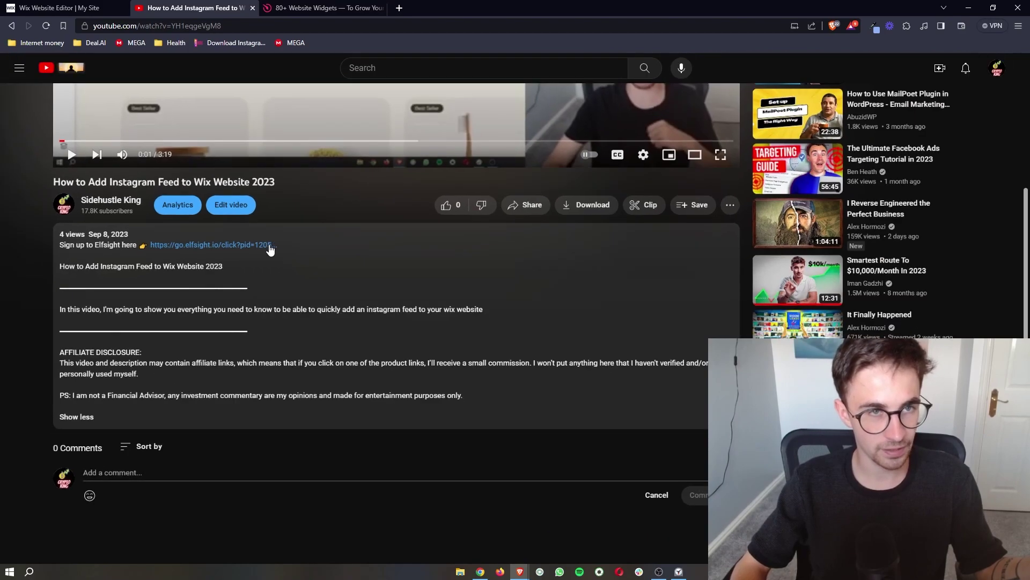
pyautogui.click(322, 7)
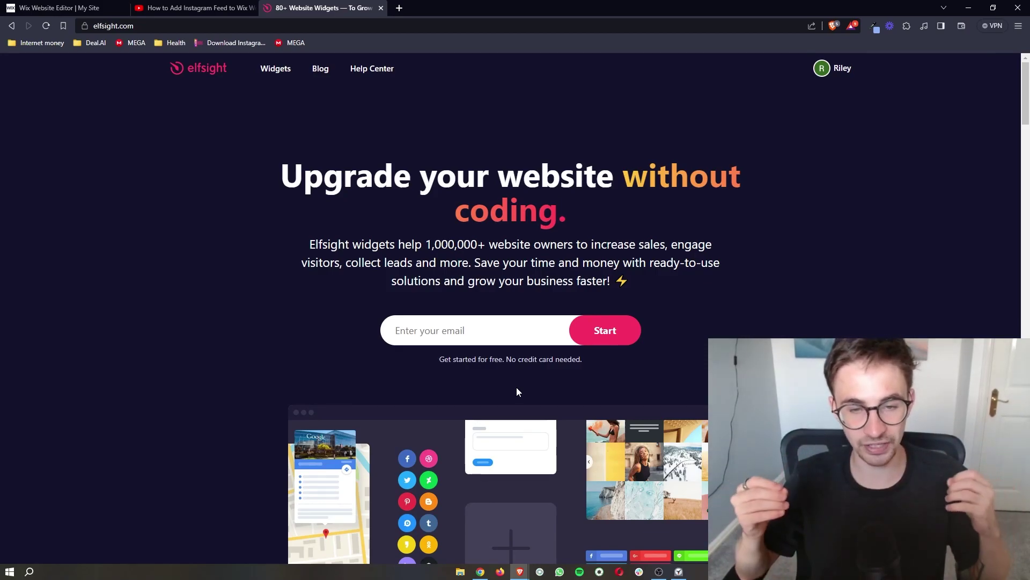
pyautogui.moveTo(599, 368); pyautogui.dragTo(419, 359)
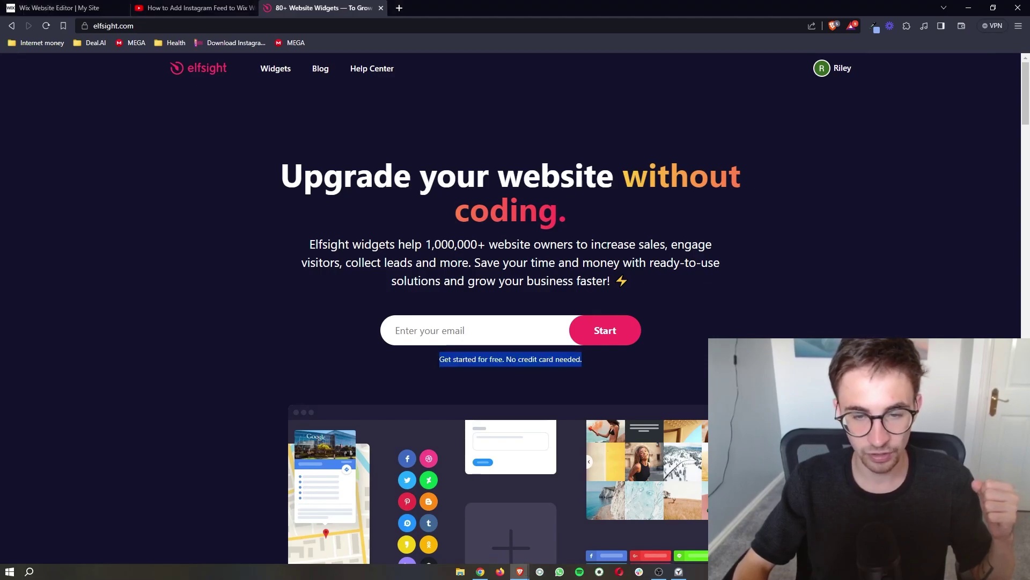
pyautogui.click(695, 382)
pyautogui.click(463, 340)
pyautogui.write('peijfeiogj')
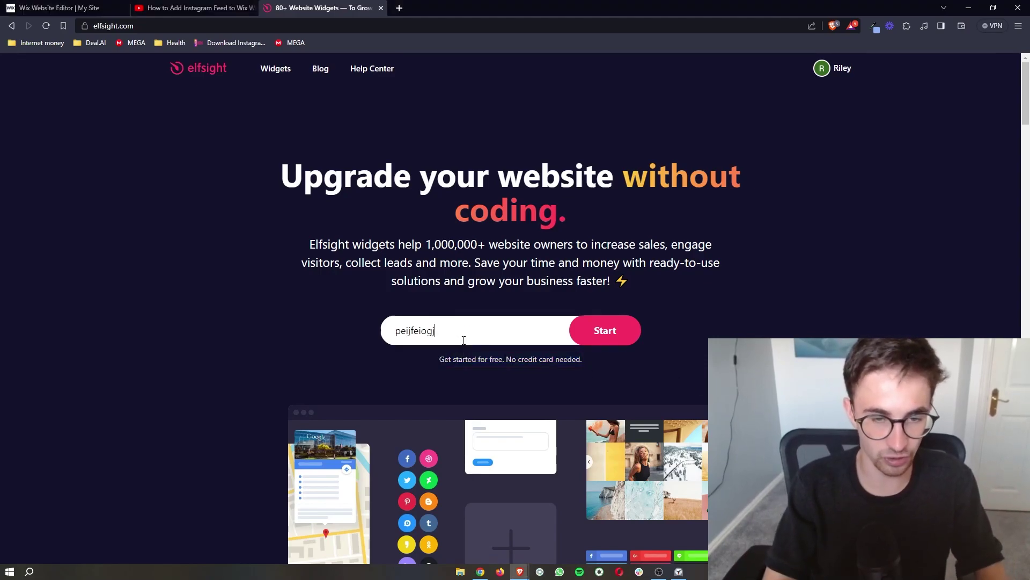
pyautogui.write('eiog')
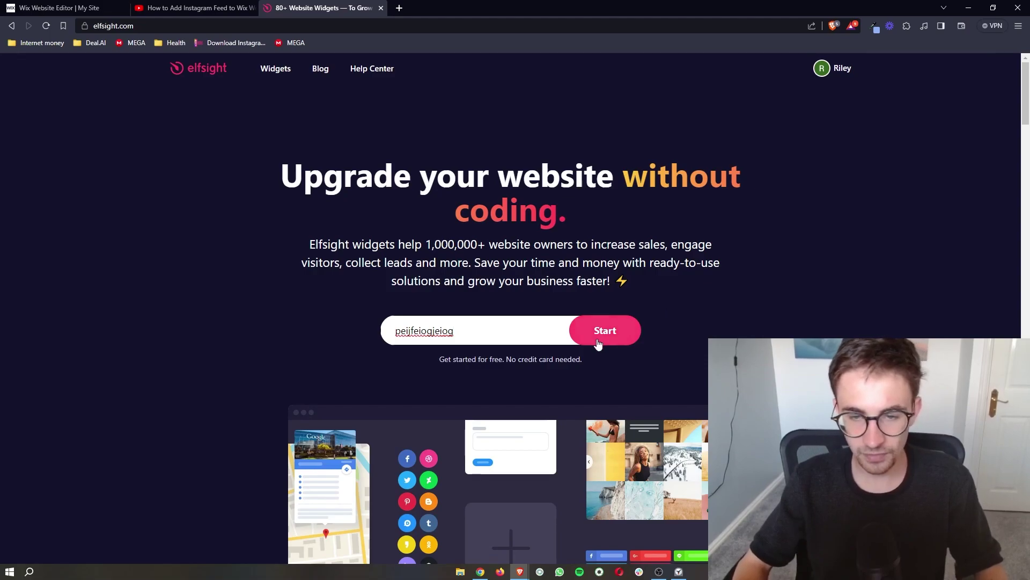
pyautogui.moveTo(461, 331); pyautogui.dragTo(344, 332)
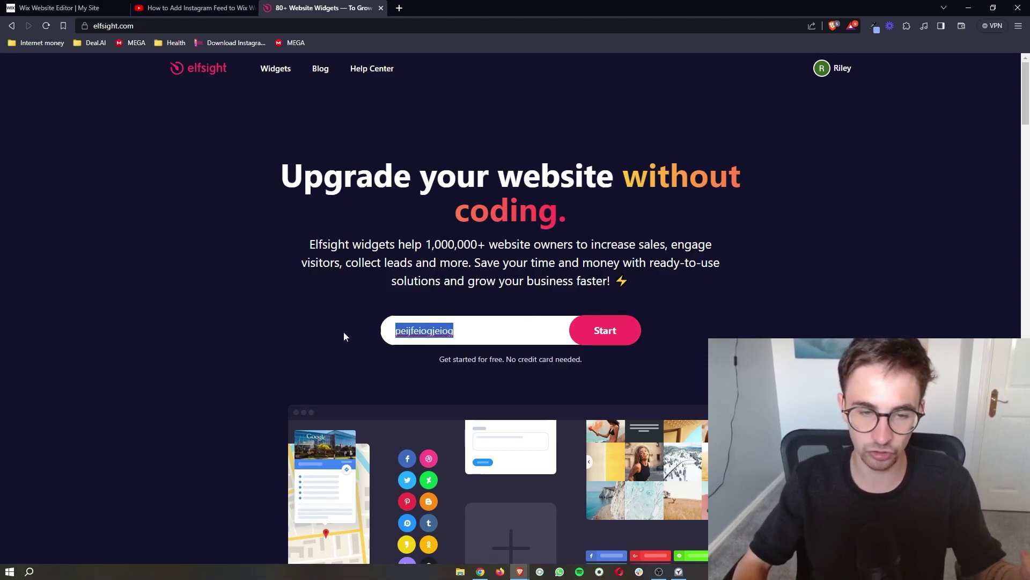
pyautogui.press('BackSpace')
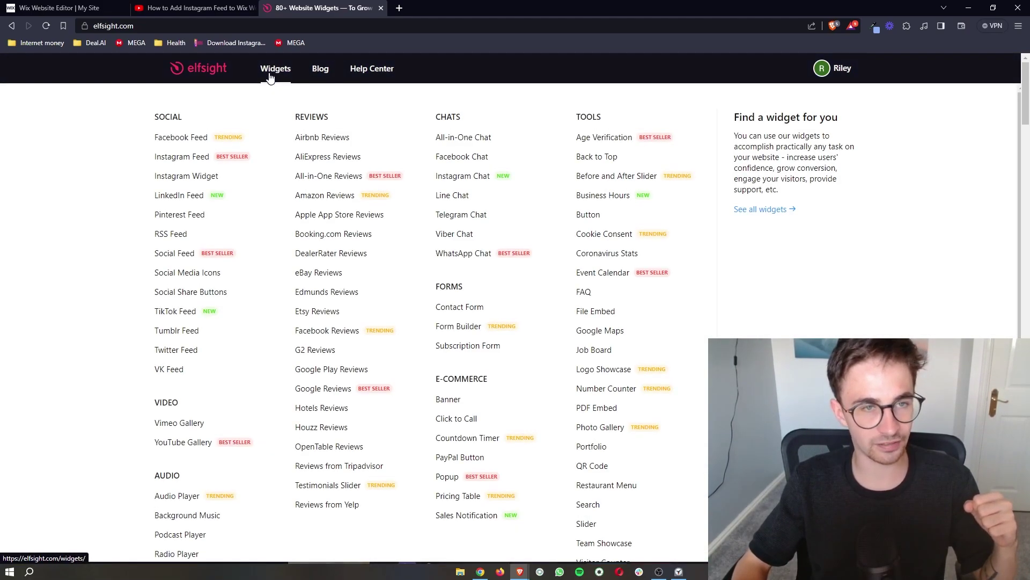
# Open Elfsight's full widget catalogue and browse the Best Website Widgets page.
pyautogui.click(275, 68)
pyautogui.moveTo(347, 114); pyautogui.dragTo(666, 113)
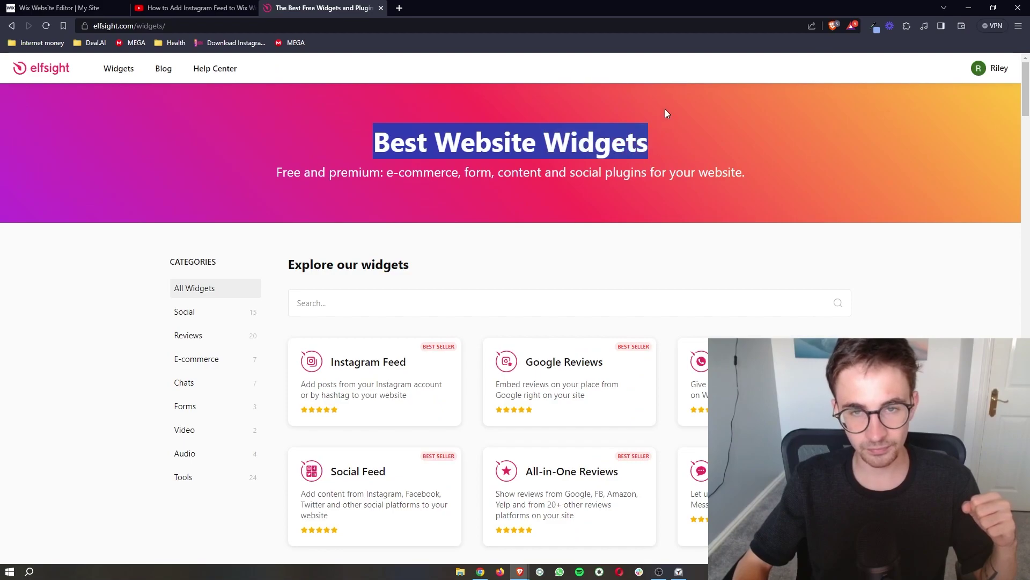
pyautogui.click(679, 119)
pyautogui.scroll(-7, 678, 120)
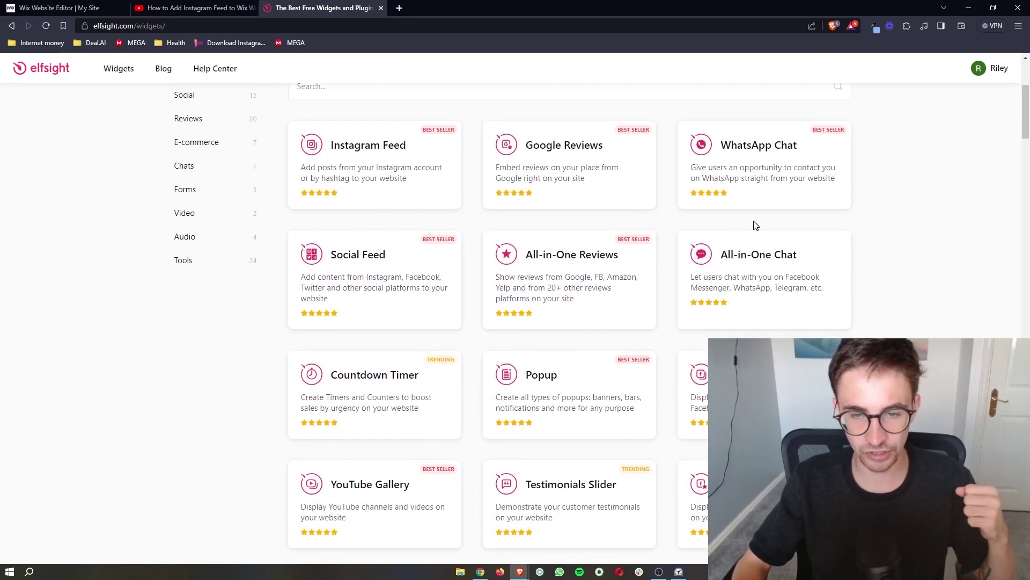
pyautogui.scroll(-4, 460, 234)
pyautogui.scroll(10, 460, 235)
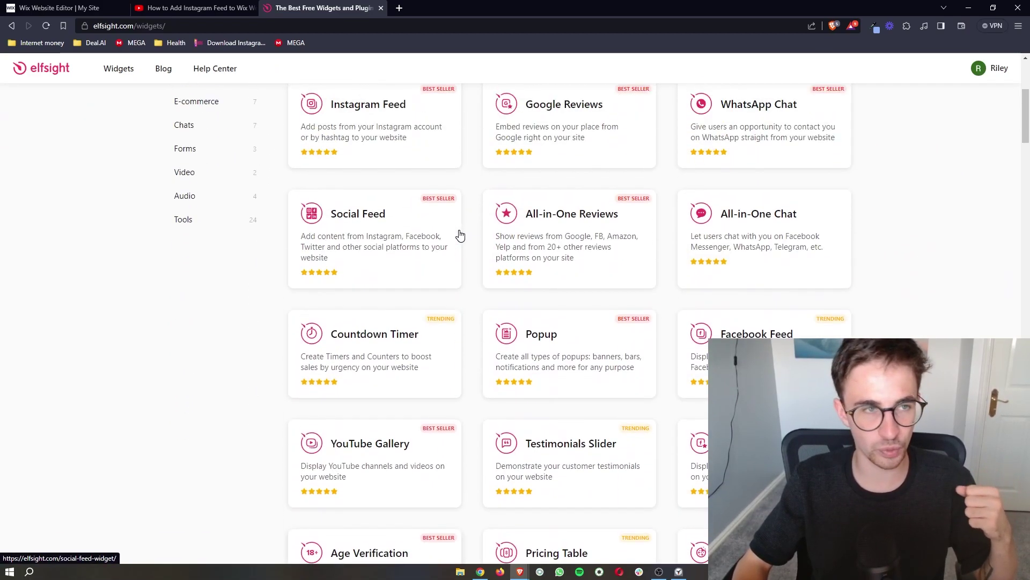
pyautogui.scroll(-1, 356, 230)
# Search the catalogue for 'podcast' and open the Podcast Player widget page.
pyautogui.click(334, 224)
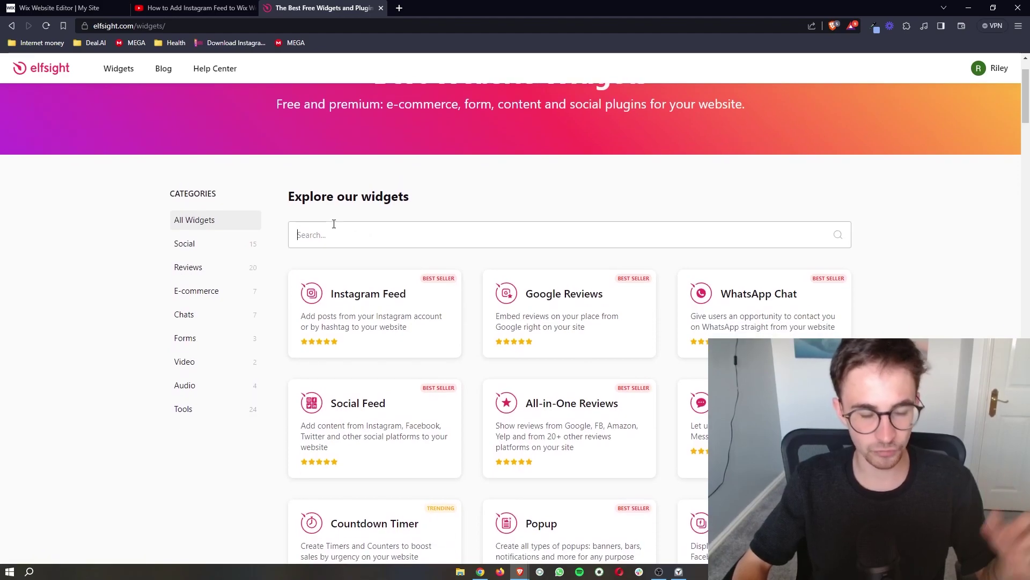
pyautogui.write('podcast')
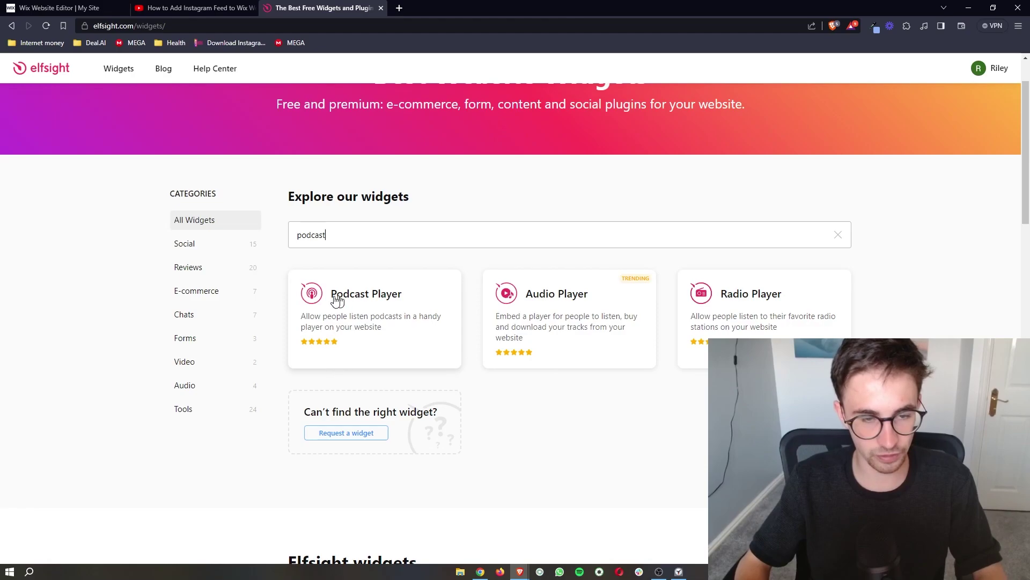
pyautogui.click(361, 304)
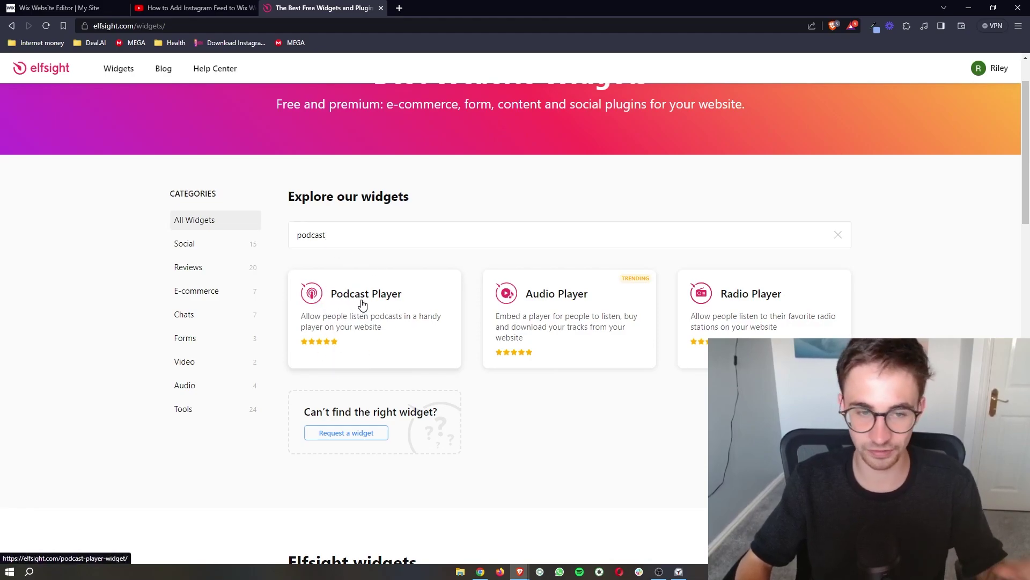
# Preview the Business Coaching, Music Reviews, Physical & Mental Health, Stand-up Show and Book Reviews templates.
pyautogui.scroll(-4, 423, 276)
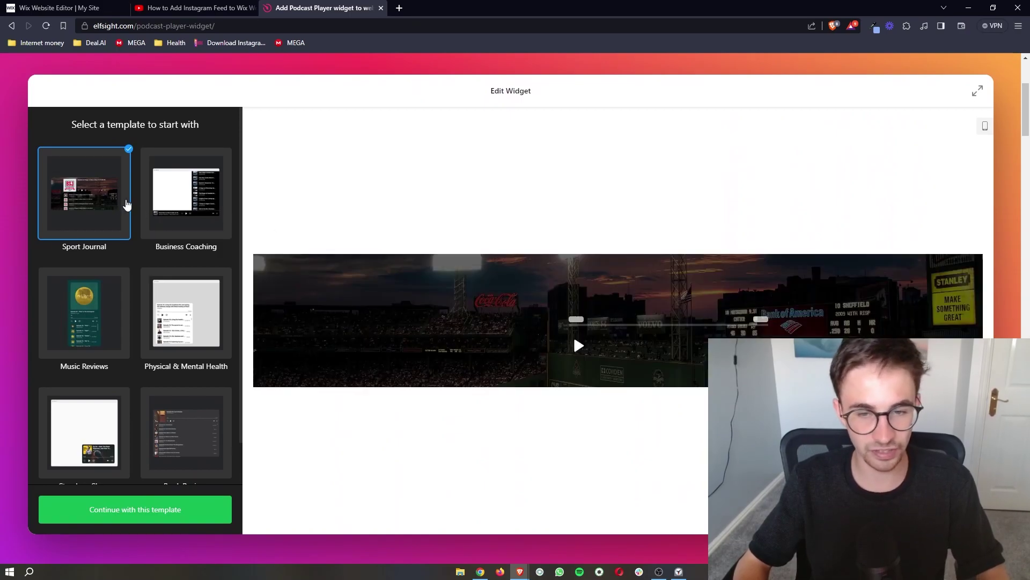
pyautogui.click(178, 197)
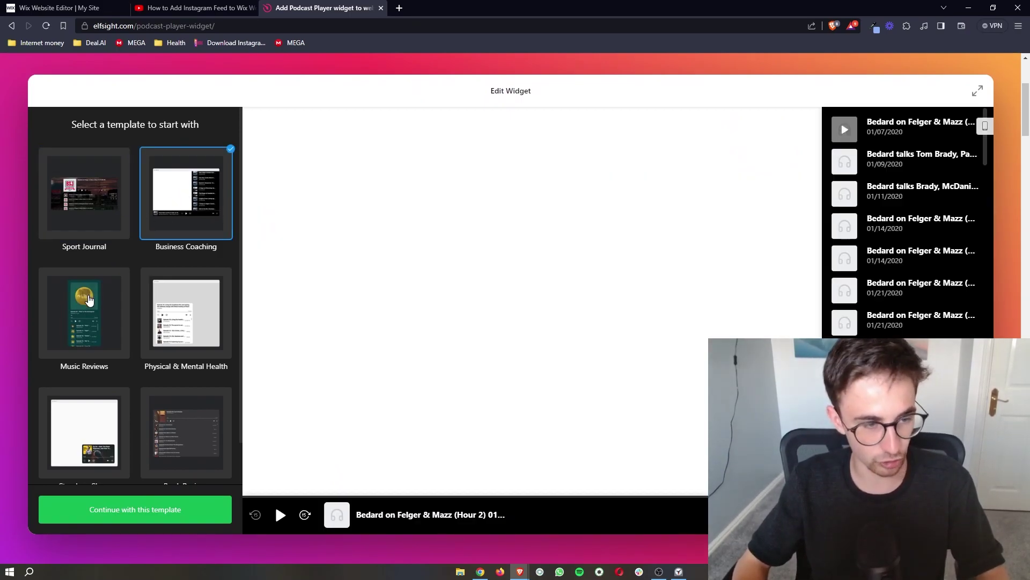
pyautogui.click(89, 304)
pyautogui.click(199, 311)
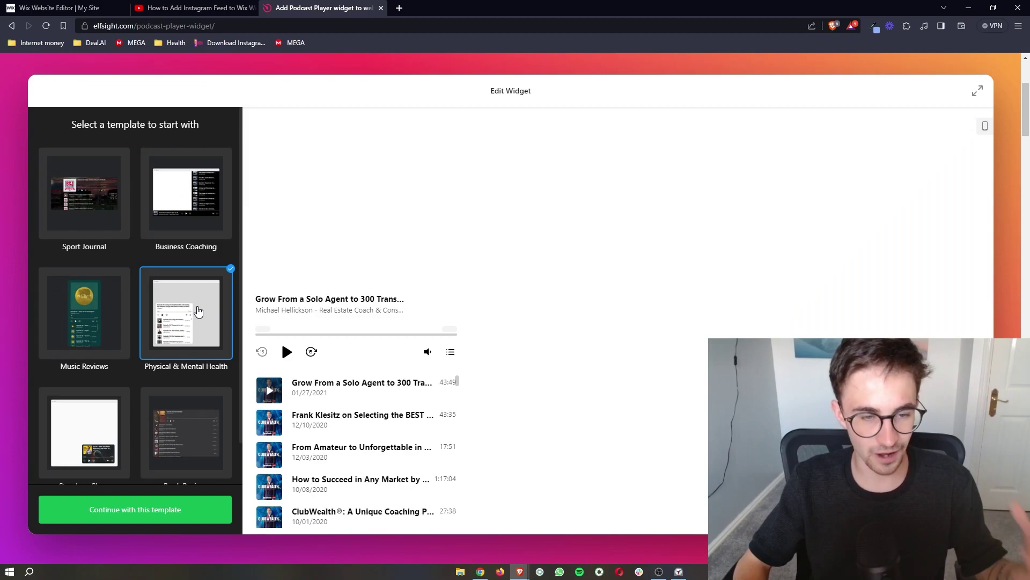
pyautogui.scroll(-1, 196, 307)
pyautogui.click(72, 392)
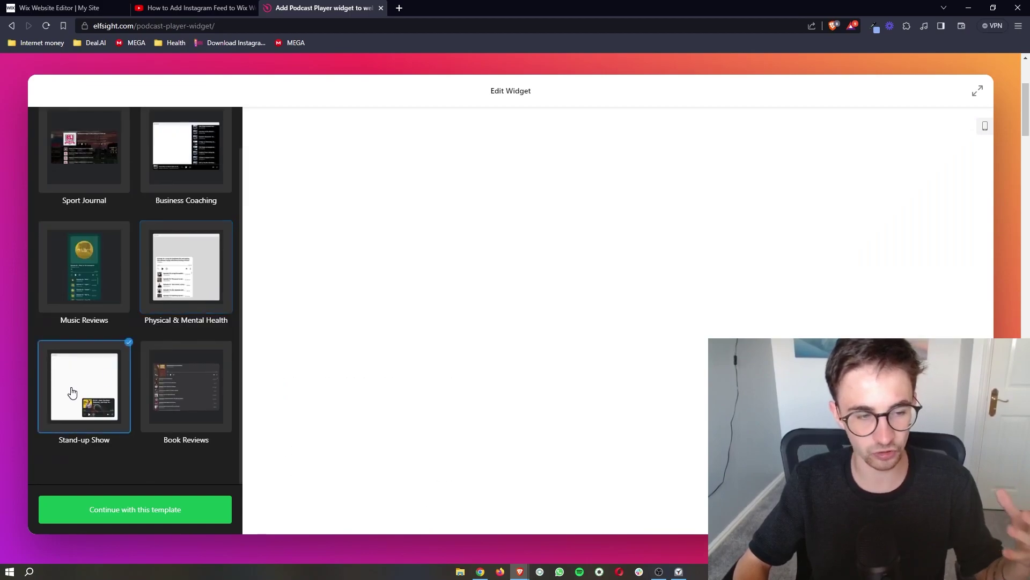
pyautogui.click(186, 384)
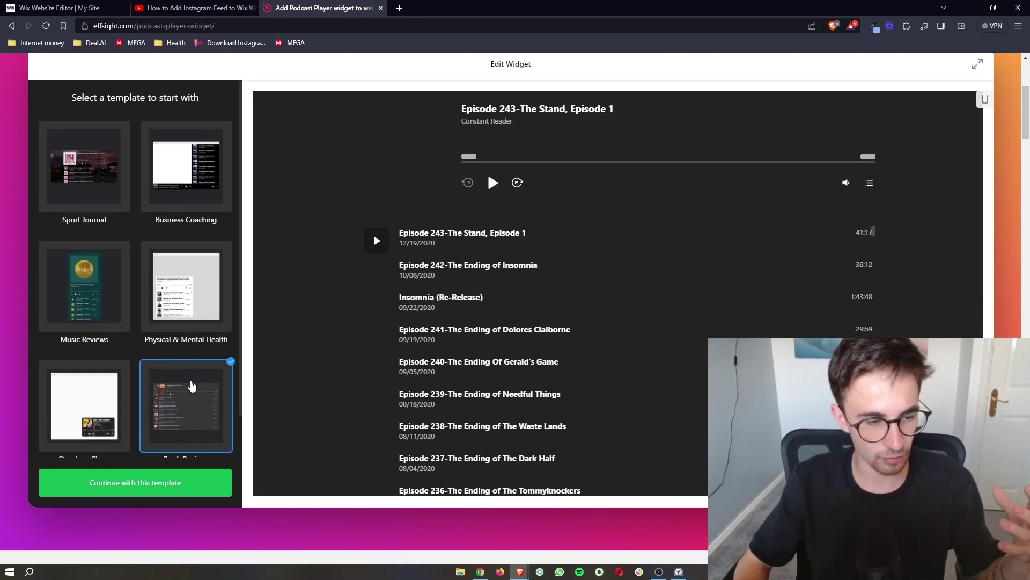
pyautogui.scroll(-1, 192, 385)
# After comparing Sport Journal and Business Coaching, continue with the Stand-up Show template.
pyautogui.click(99, 354)
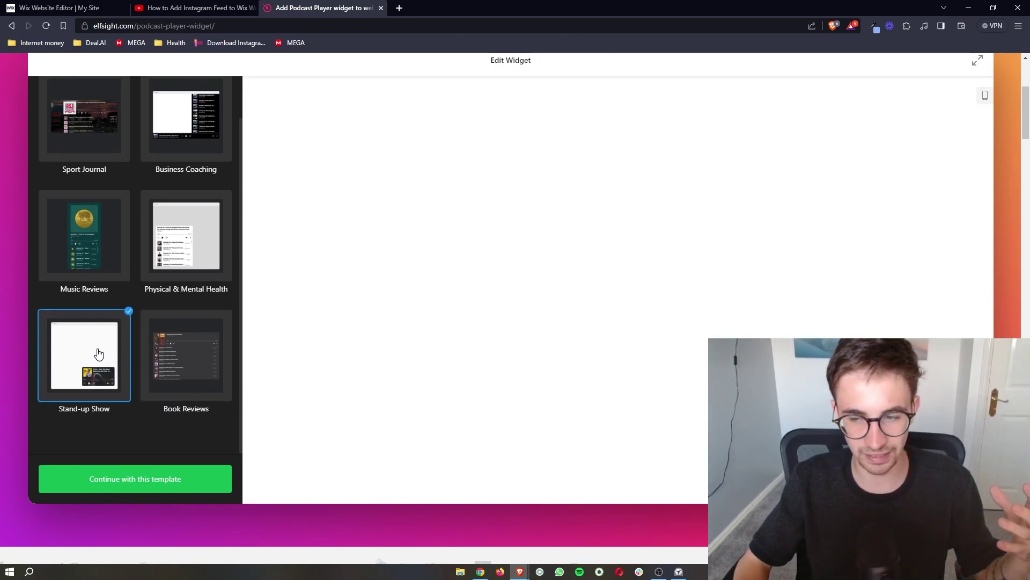
pyautogui.scroll(1, 98, 353)
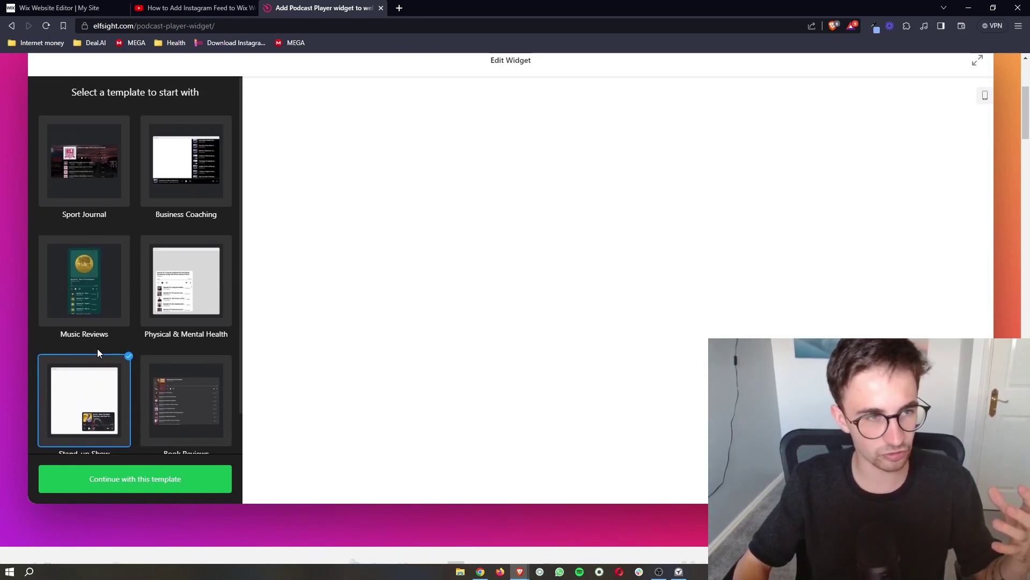
pyautogui.click(101, 188)
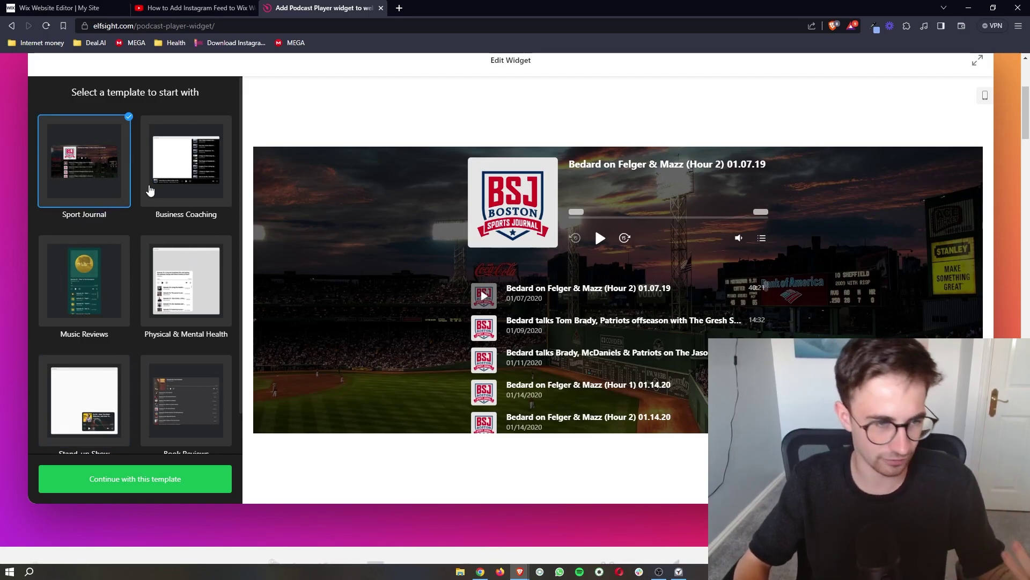
pyautogui.click(185, 187)
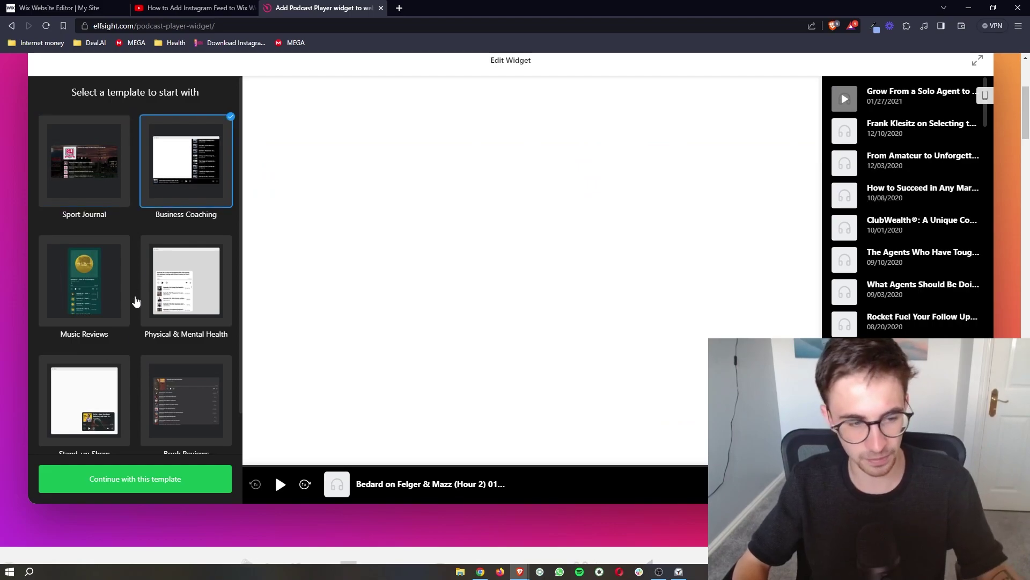
pyautogui.click(87, 391)
pyautogui.scroll(-1, 92, 389)
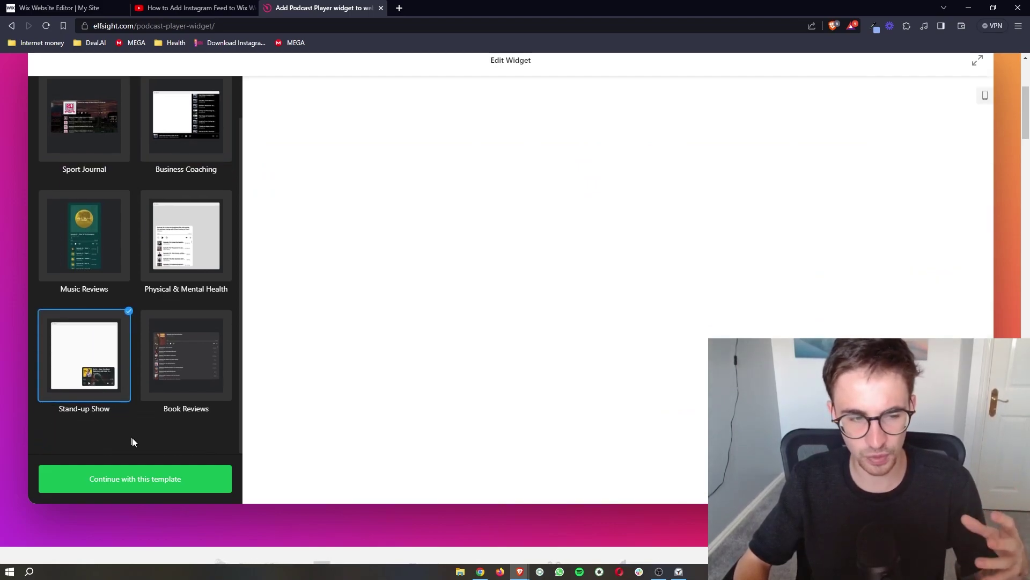
pyautogui.click(157, 486)
# Select the preset podcast feed link in the Tracks panel.
pyautogui.click(136, 128)
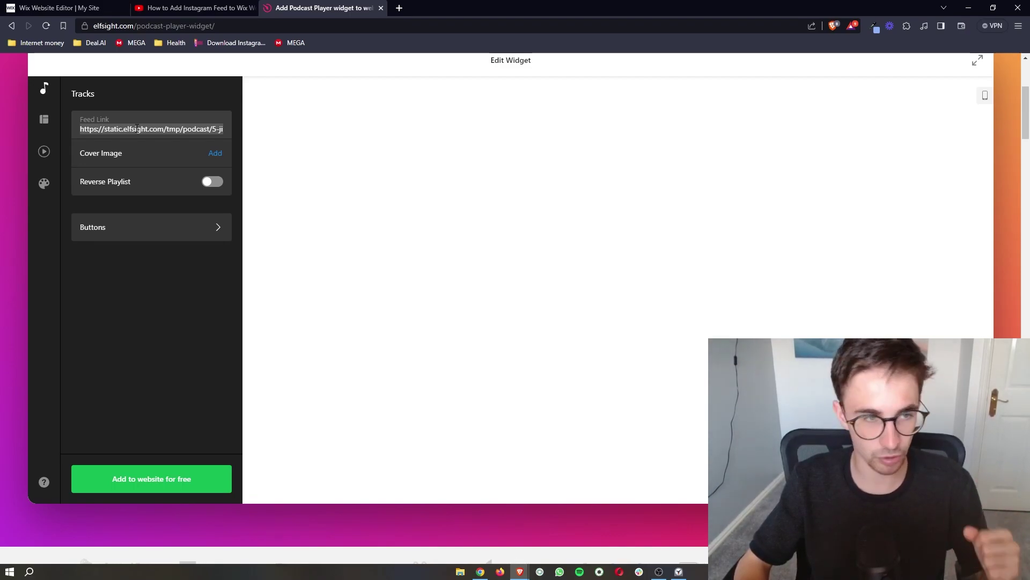
# Upload the 'age ver' image from Downloads as the podcast player's cover.
pyautogui.click(214, 153)
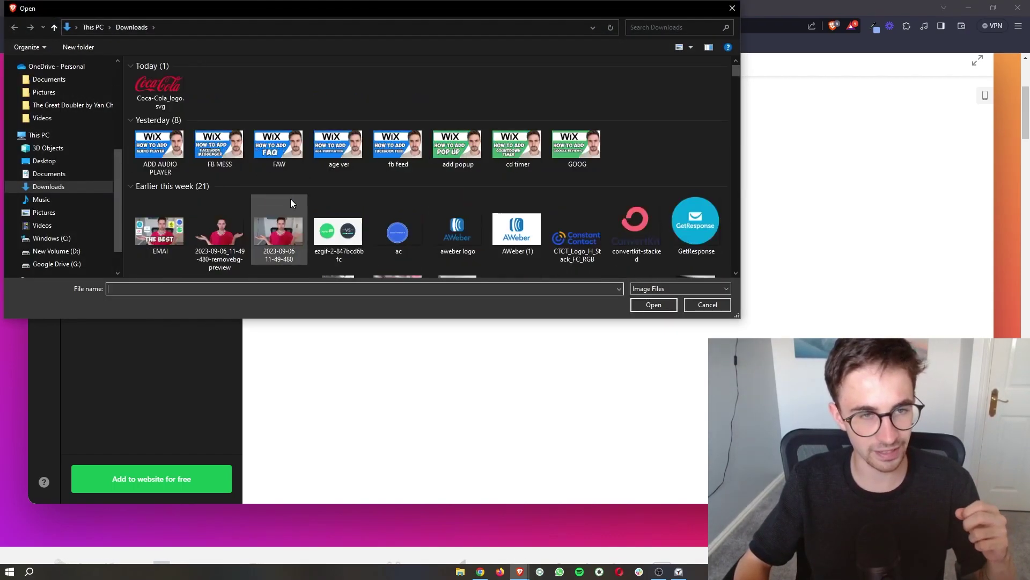
pyautogui.doubleClick(504, 150)
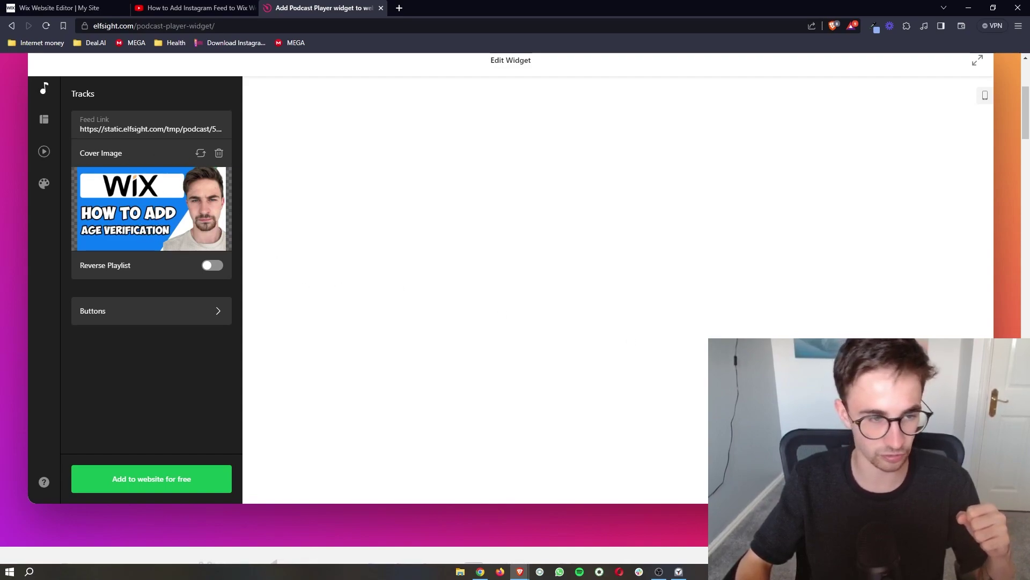
pyautogui.click(155, 320)
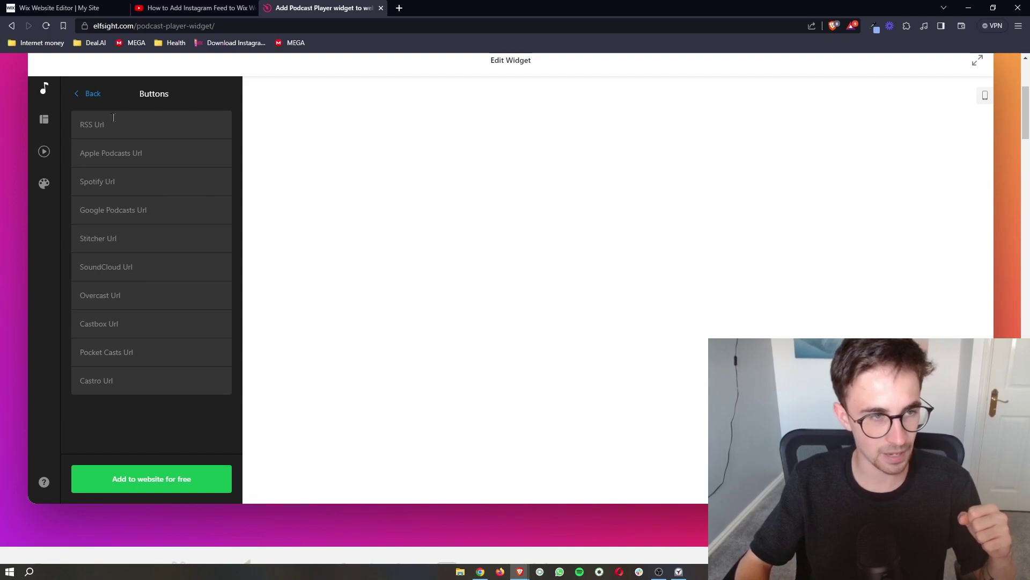
pyautogui.click(118, 154)
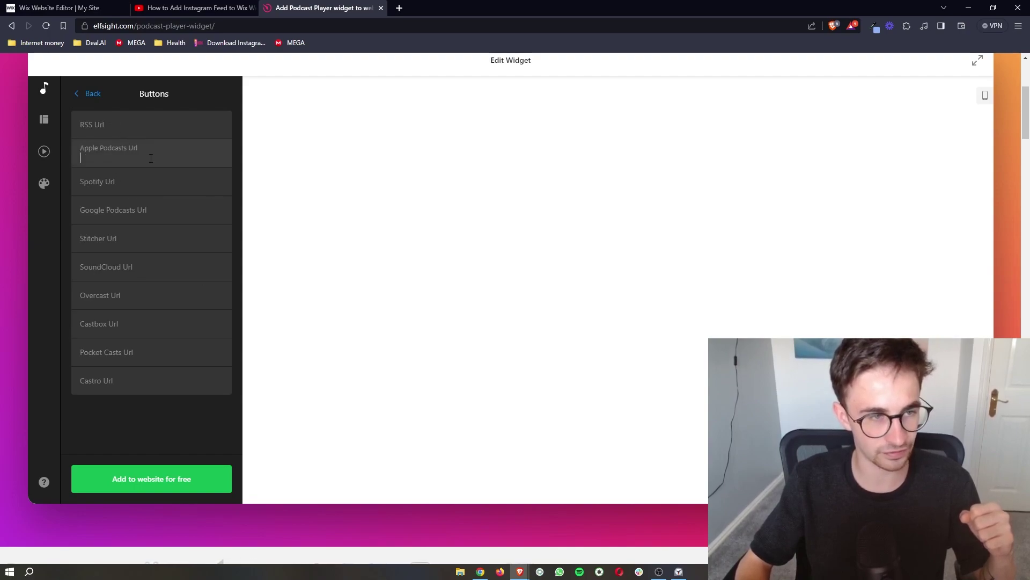
pyautogui.click(118, 182)
pyautogui.click(134, 210)
pyautogui.click(149, 236)
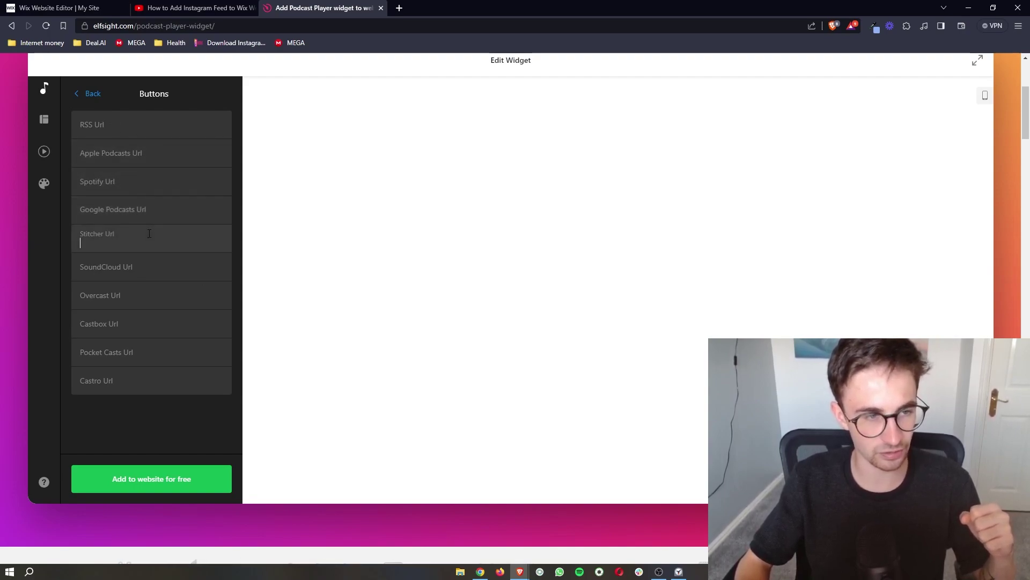
pyautogui.click(135, 295)
pyautogui.click(135, 322)
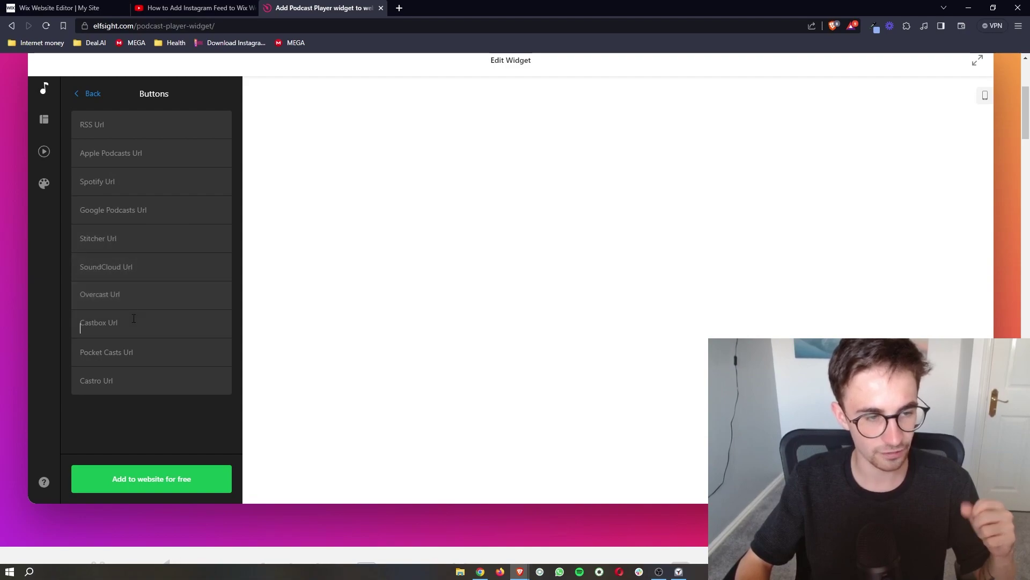
pyautogui.click(137, 346)
pyautogui.click(136, 374)
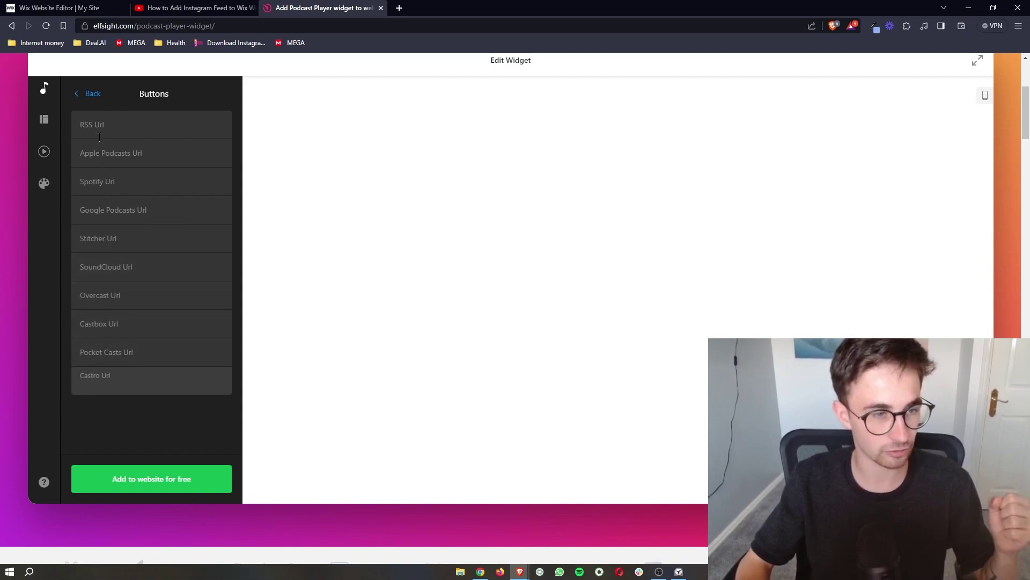
pyautogui.click(91, 94)
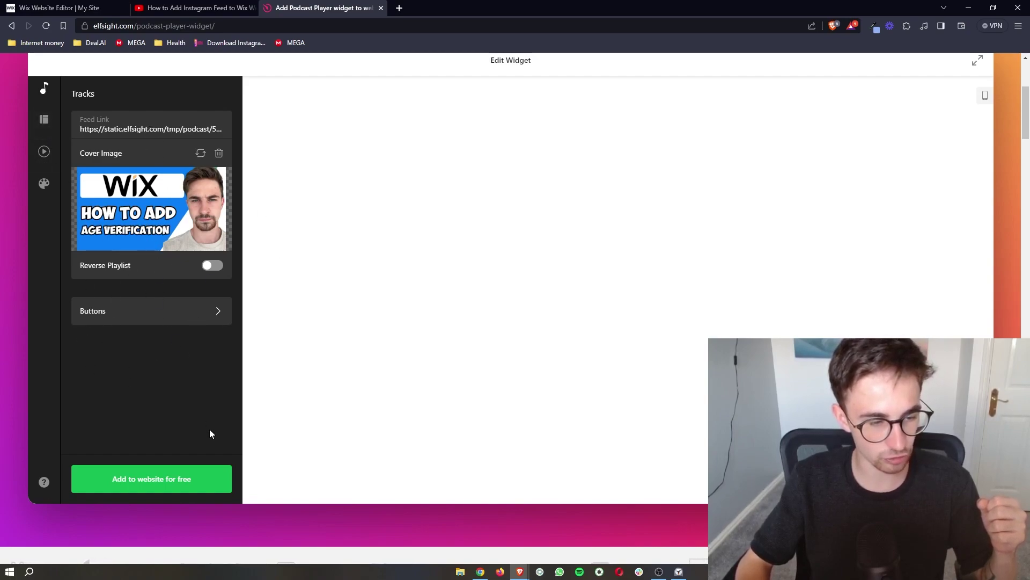
# Save the widget with 'Add to website for free' so it opens as Untitled Podcast Player.
pyautogui.click(136, 482)
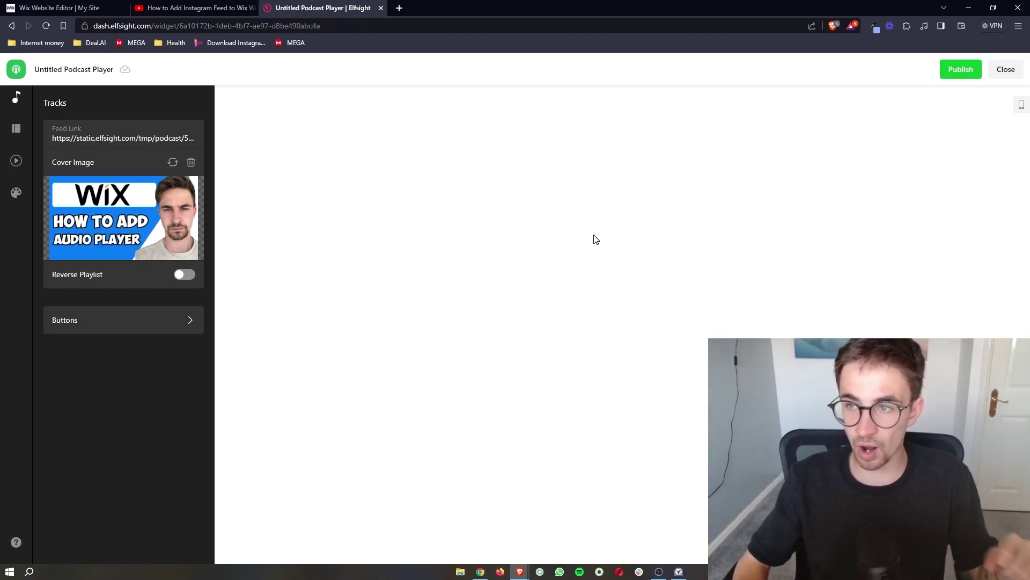
# Publish the podcast player, weigh Premium and Pro view limits, and select the free Lite plan.
pyautogui.click(961, 73)
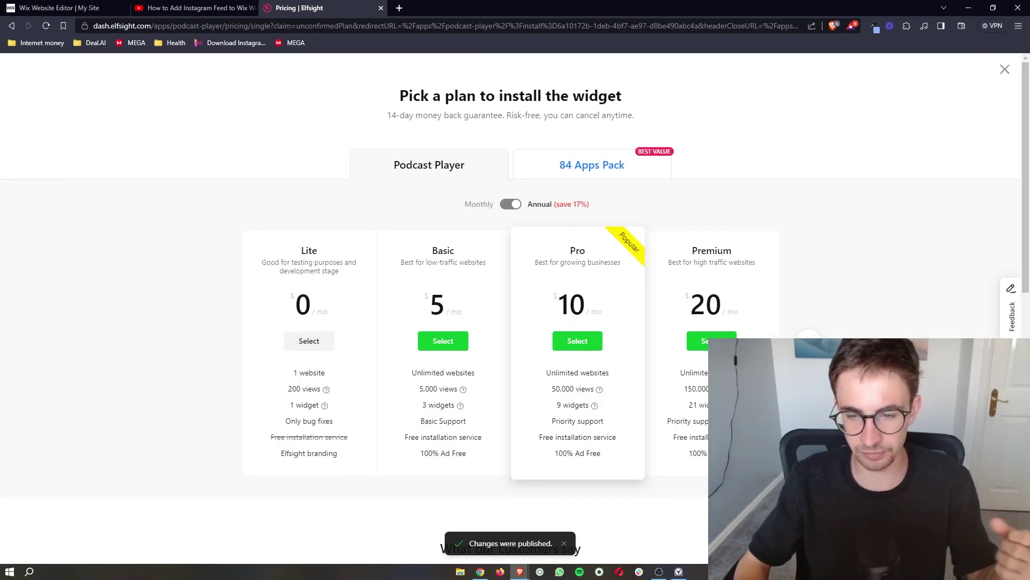
pyautogui.doubleClick(689, 392)
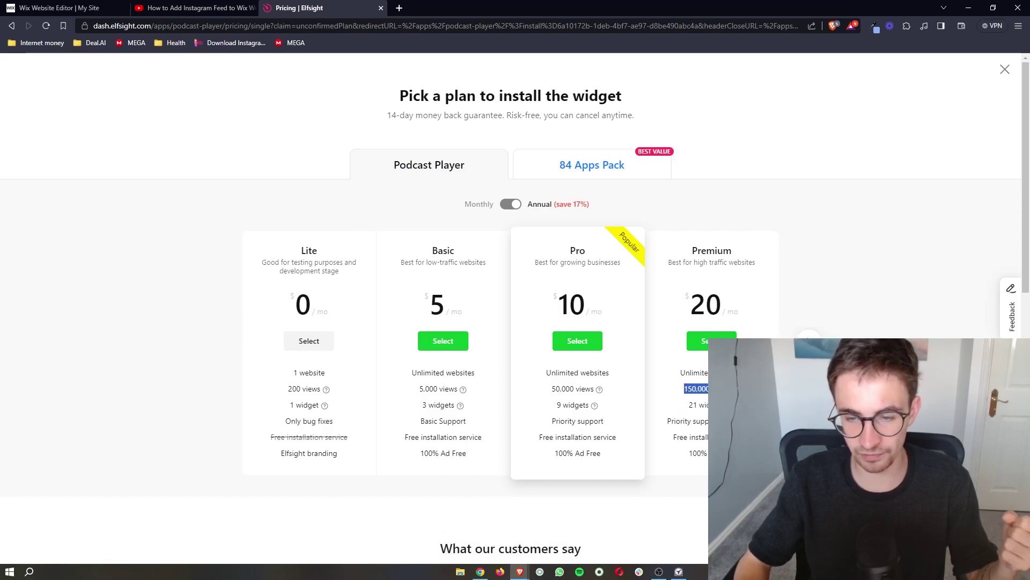
pyautogui.doubleClick(559, 388)
pyautogui.click(644, 394)
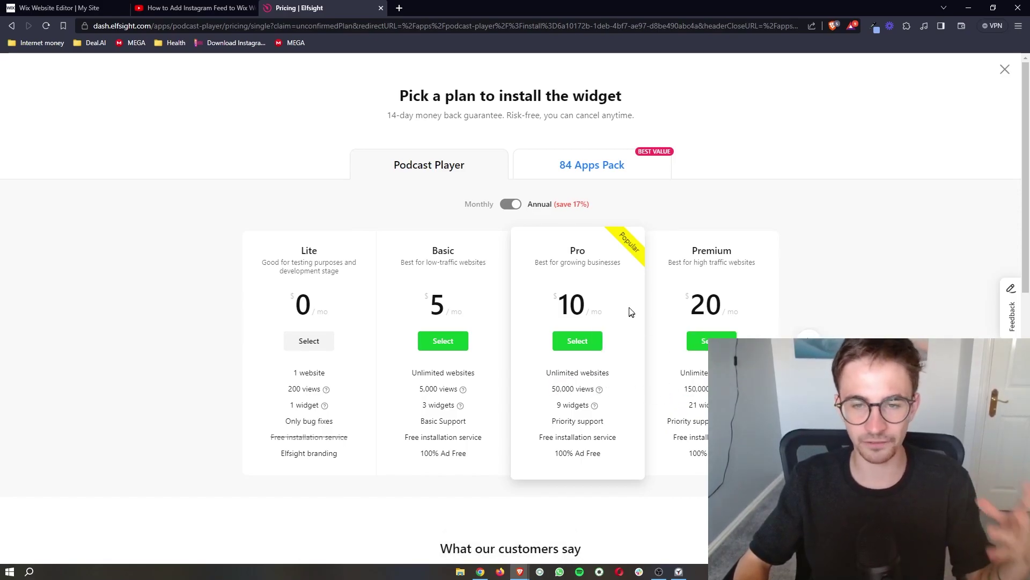
pyautogui.doubleClick(310, 251)
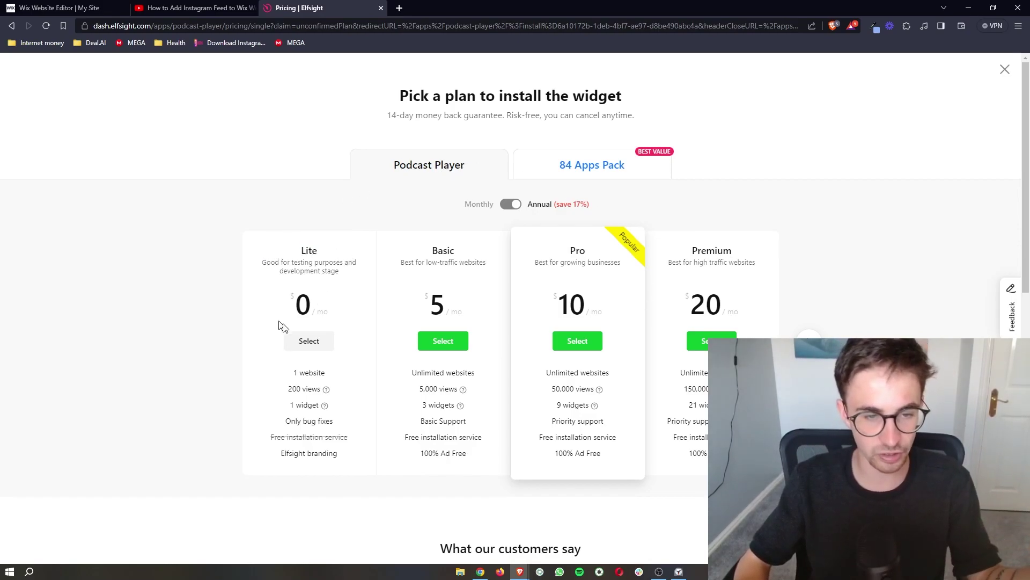
pyautogui.click(309, 342)
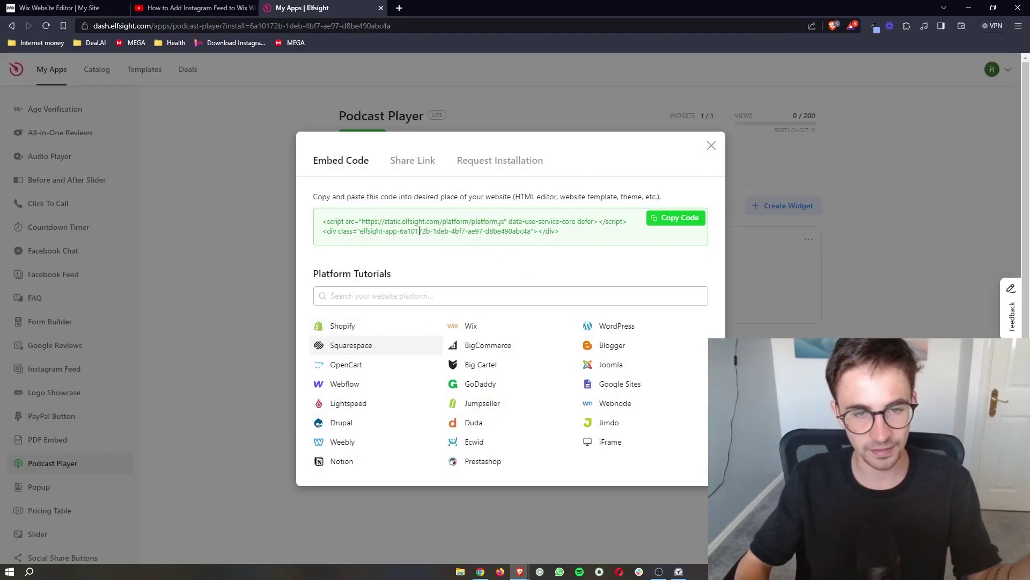
# Copy the Podcast Player's embed script from the Embed Code dialog.
pyautogui.moveTo(573, 233); pyautogui.dragTo(309, 224)
pyautogui.click(563, 262)
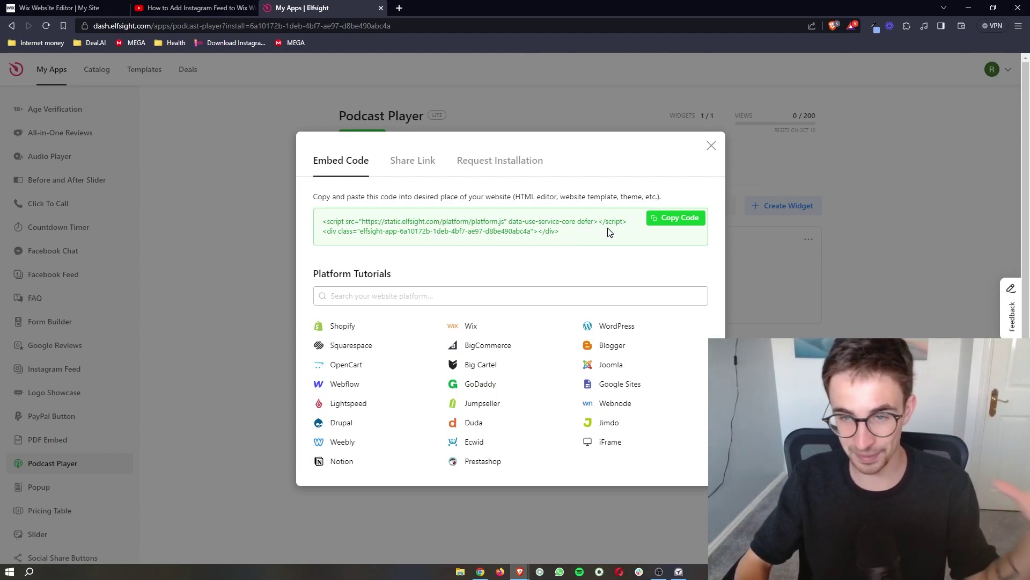
pyautogui.click(670, 221)
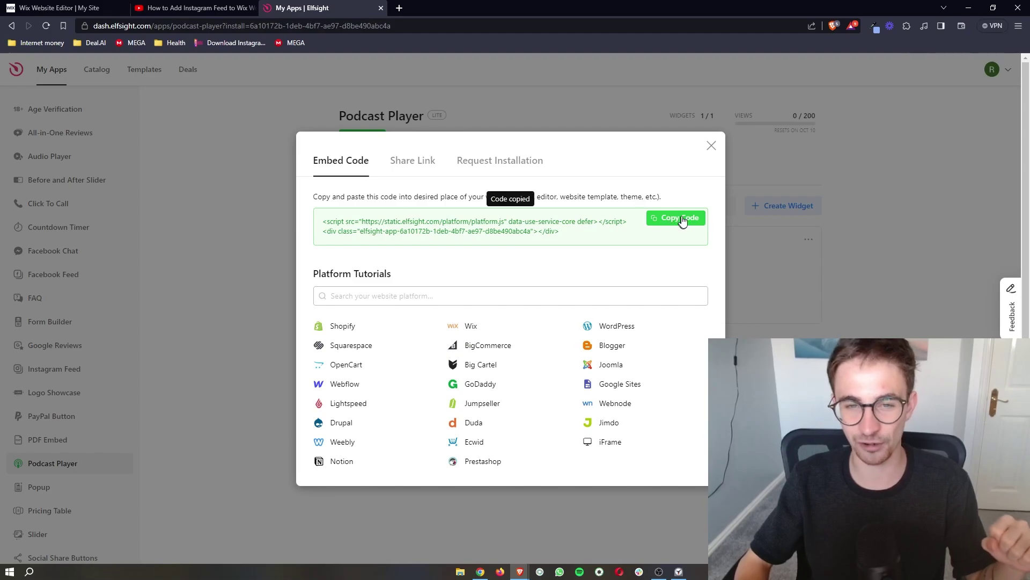
# Return to the Wix Editor and browse Add Elements down to the Embed Code category.
pyautogui.click(65, 7)
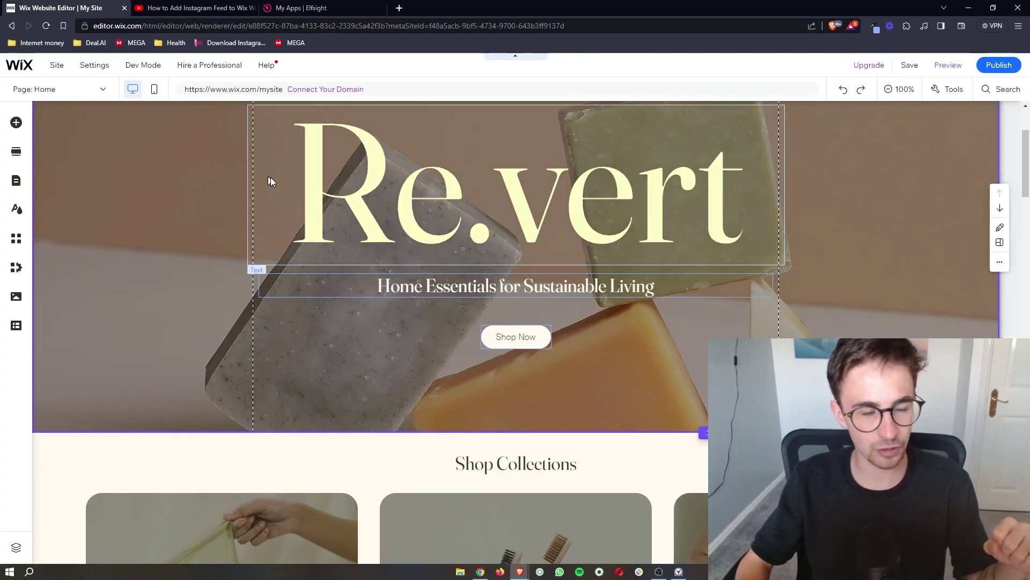
pyautogui.scroll(3, 433, 232)
pyautogui.scroll(-8, 433, 231)
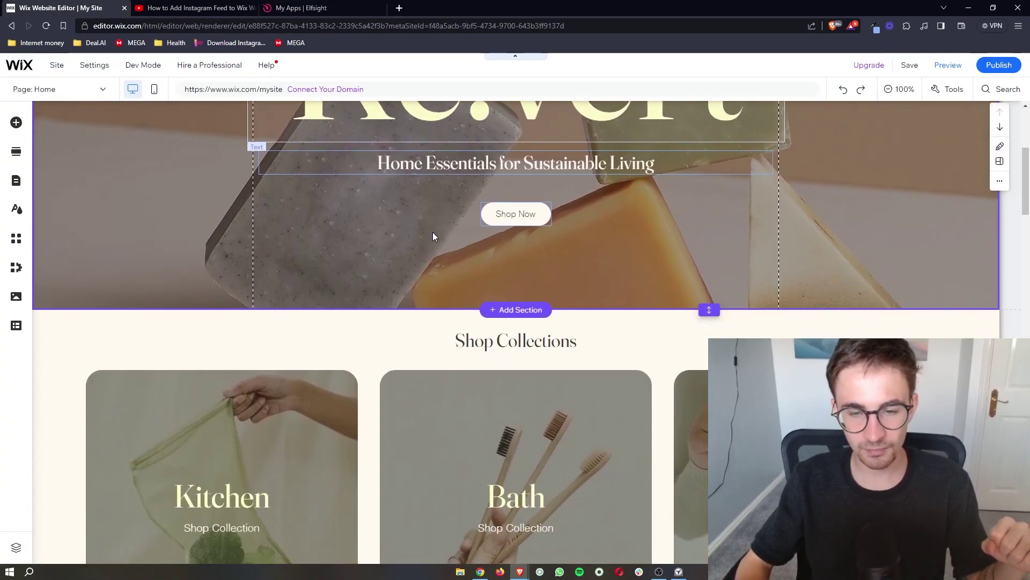
pyautogui.scroll(1, 433, 232)
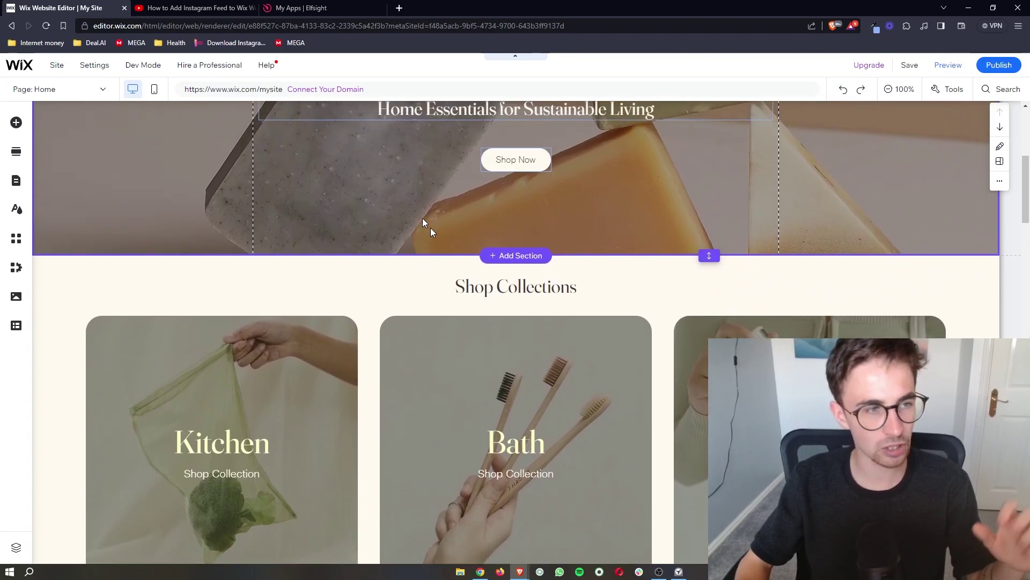
pyautogui.click(15, 124)
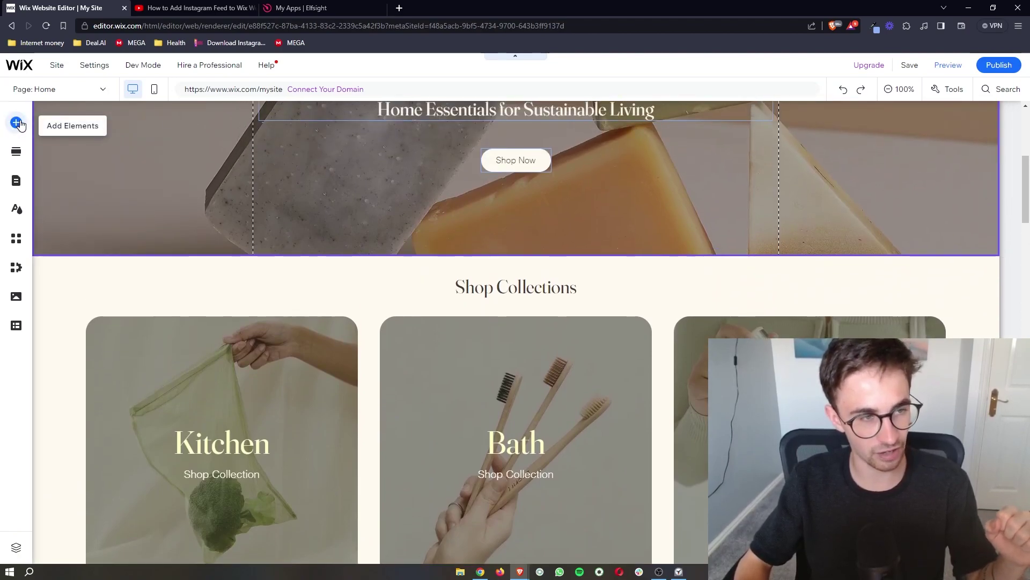
pyautogui.click(56, 143)
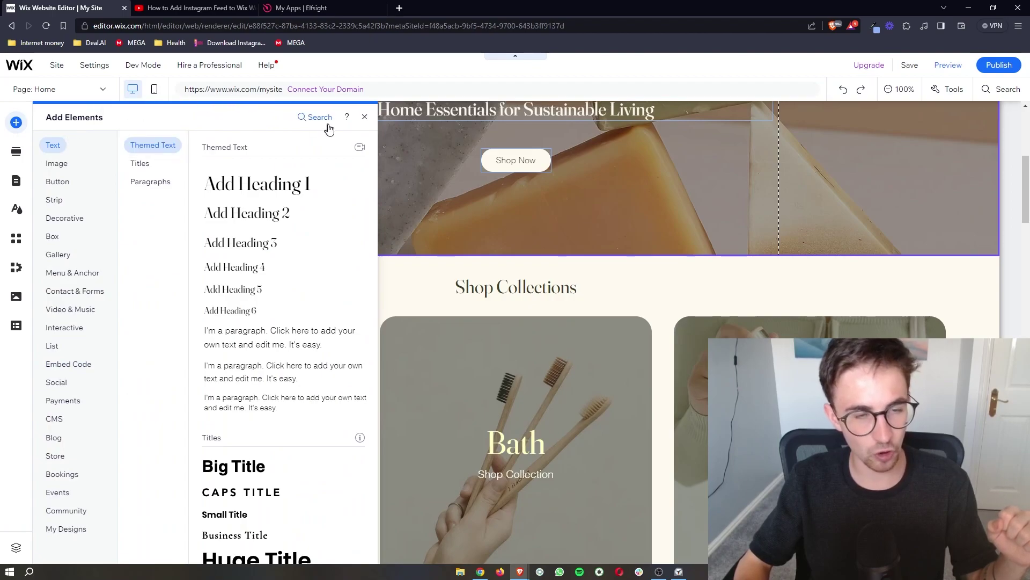
pyautogui.click(66, 218)
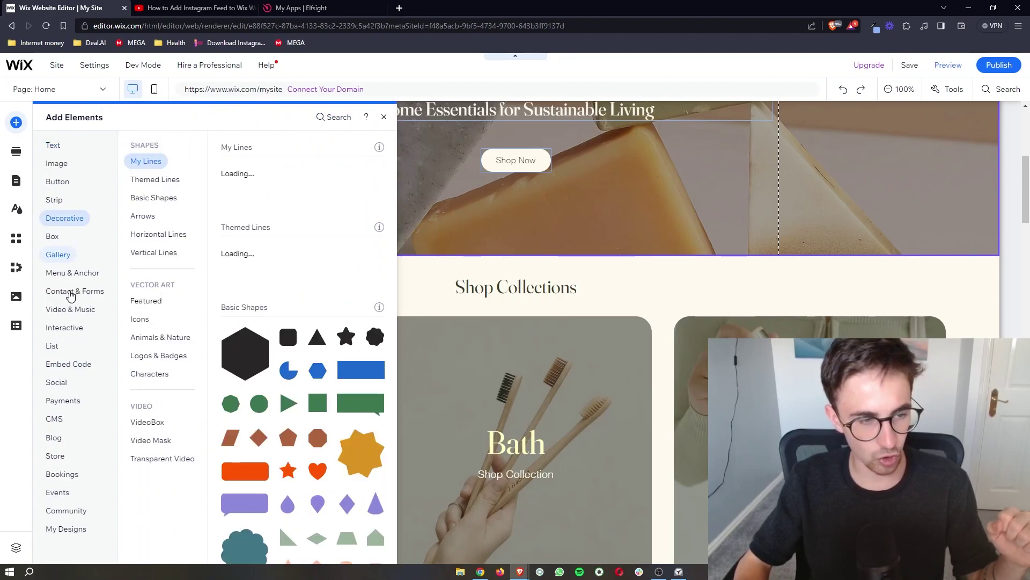
pyautogui.click(71, 365)
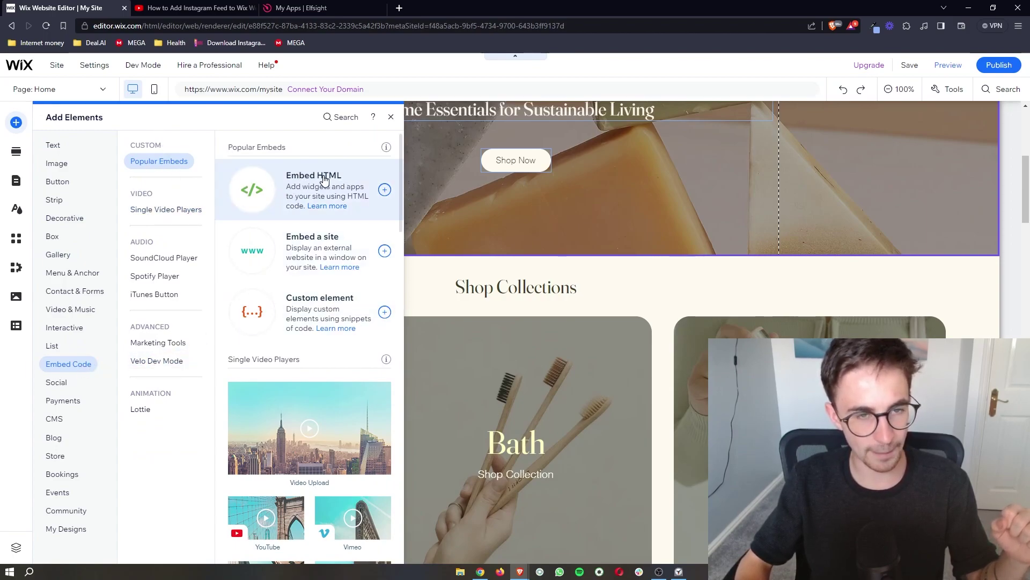
# Place an Embed HTML element in the Re.vert hero and paste the Elfsight code into it.
pyautogui.click(385, 190)
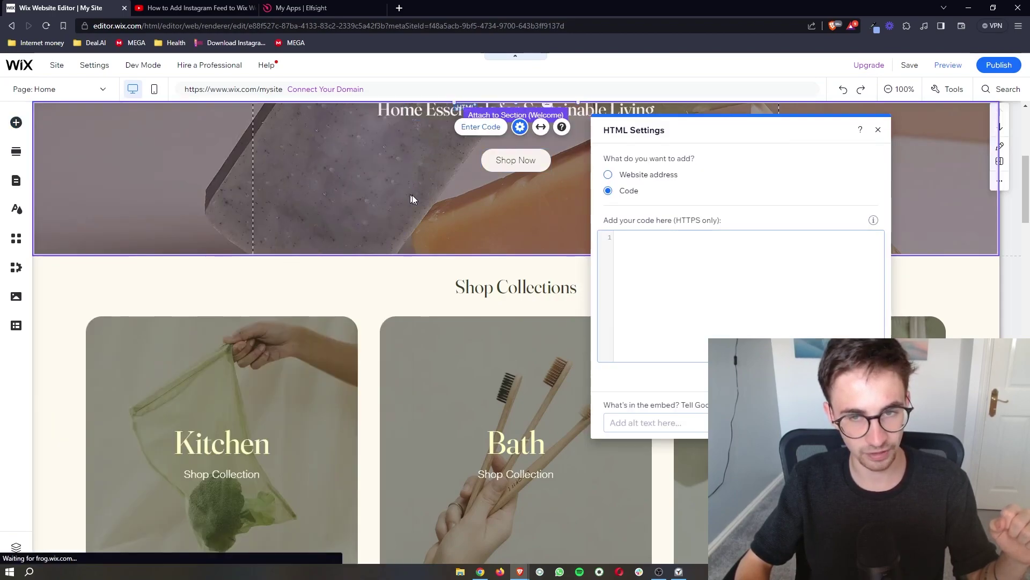
pyautogui.scroll(3, 481, 202)
pyautogui.moveTo(510, 188); pyautogui.dragTo(359, 327)
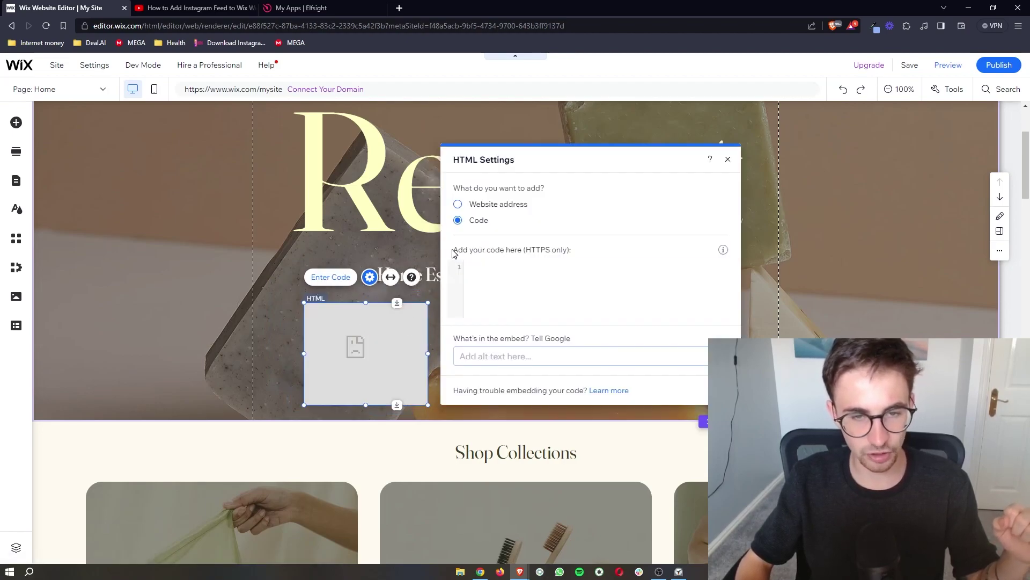
pyautogui.click(537, 262)
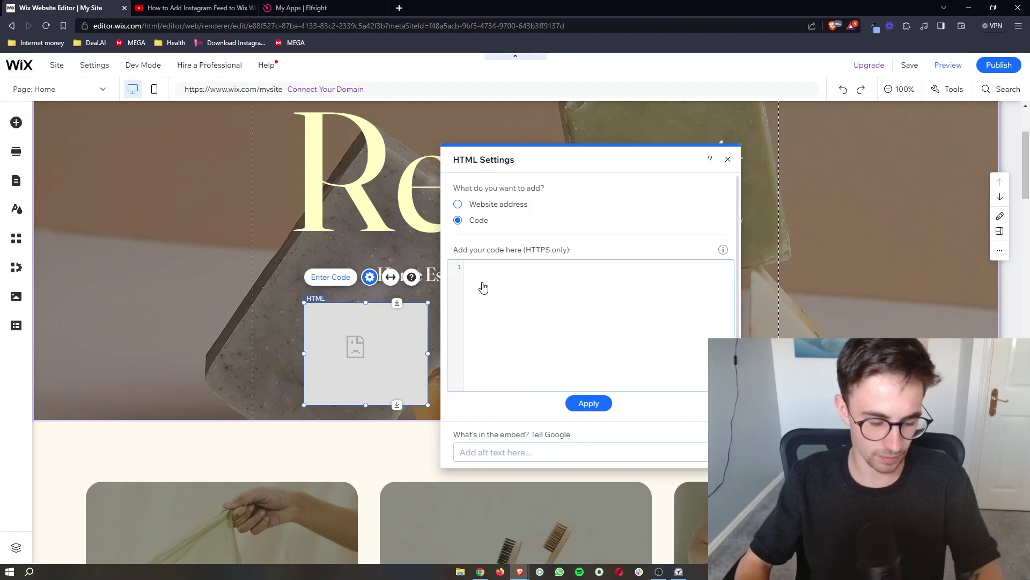
pyautogui.hotkey('ctrl', 'v')
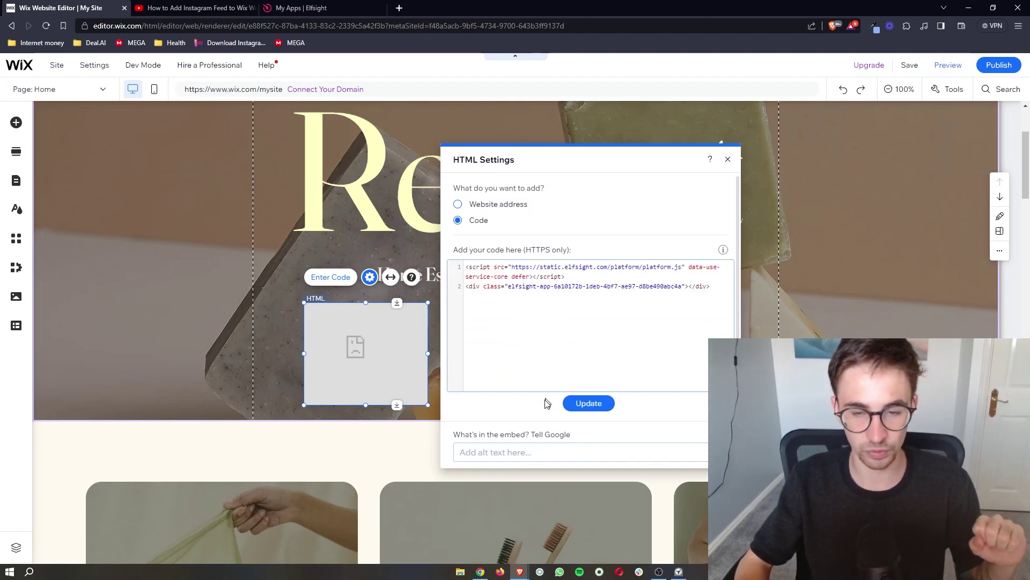
pyautogui.click(589, 404)
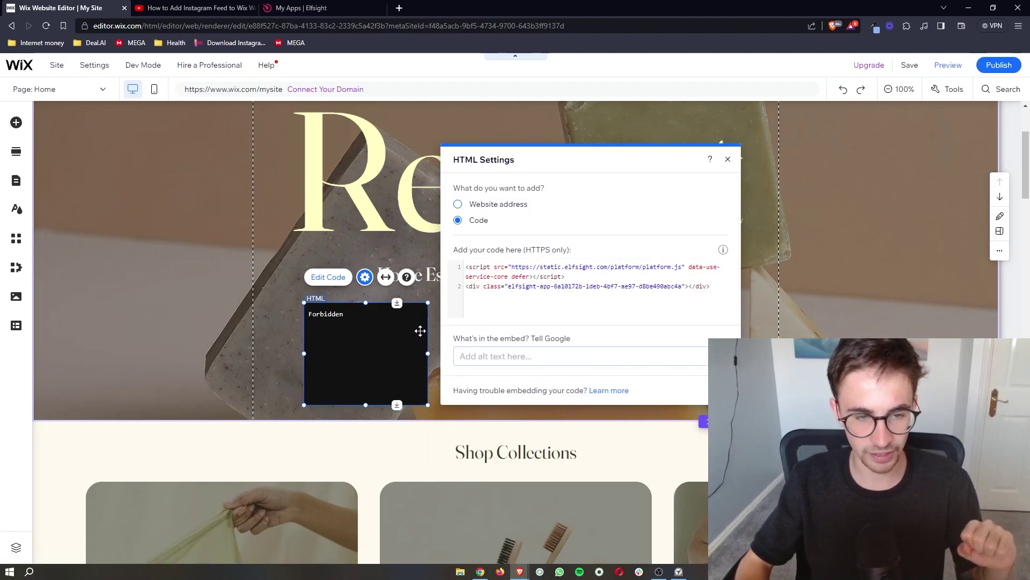
# Clear the element's code and re-paste the Elfsight script so the podcast player renders.
pyautogui.click(708, 286)
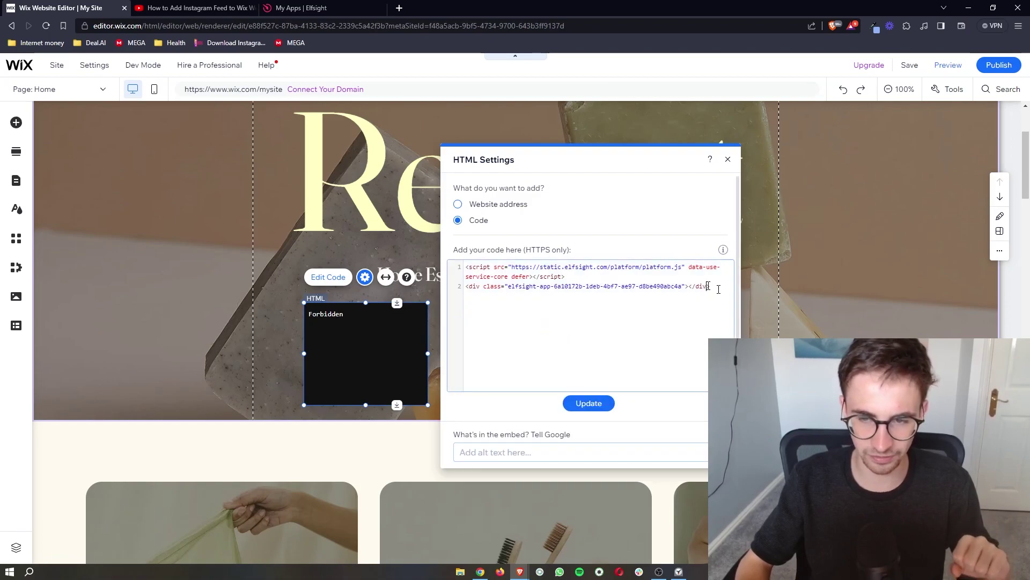
pyautogui.hotkey('ctrl', 'a')
pyautogui.press('BackSpace')
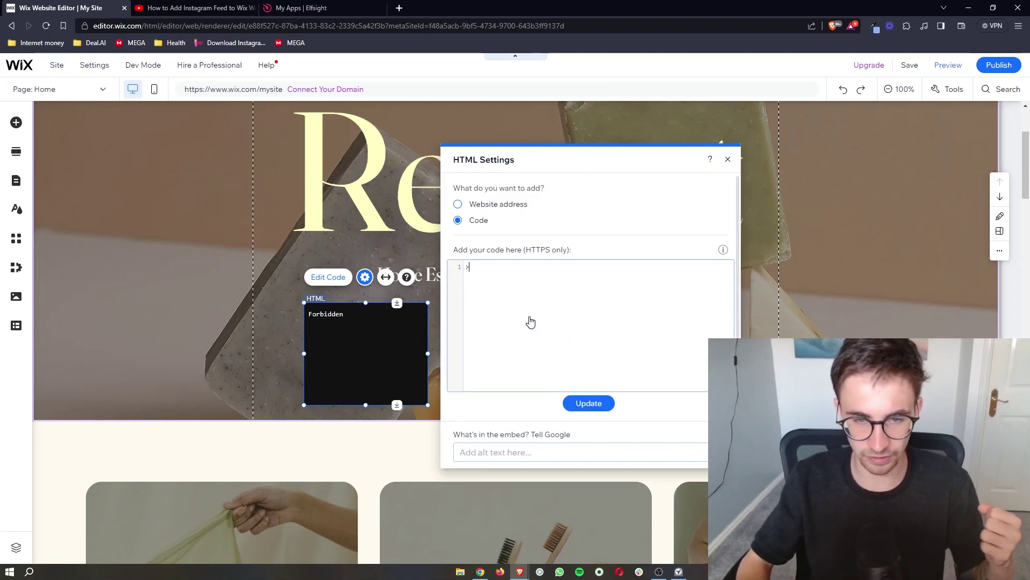
pyautogui.click(588, 403)
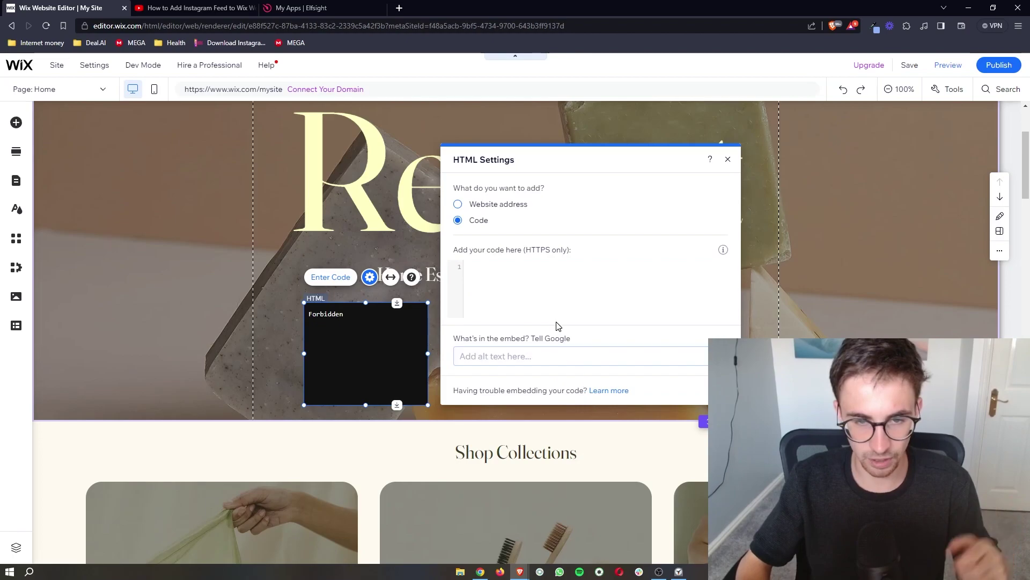
pyautogui.click(548, 301)
pyautogui.hotkey('ctrl', 'v')
pyautogui.click(589, 404)
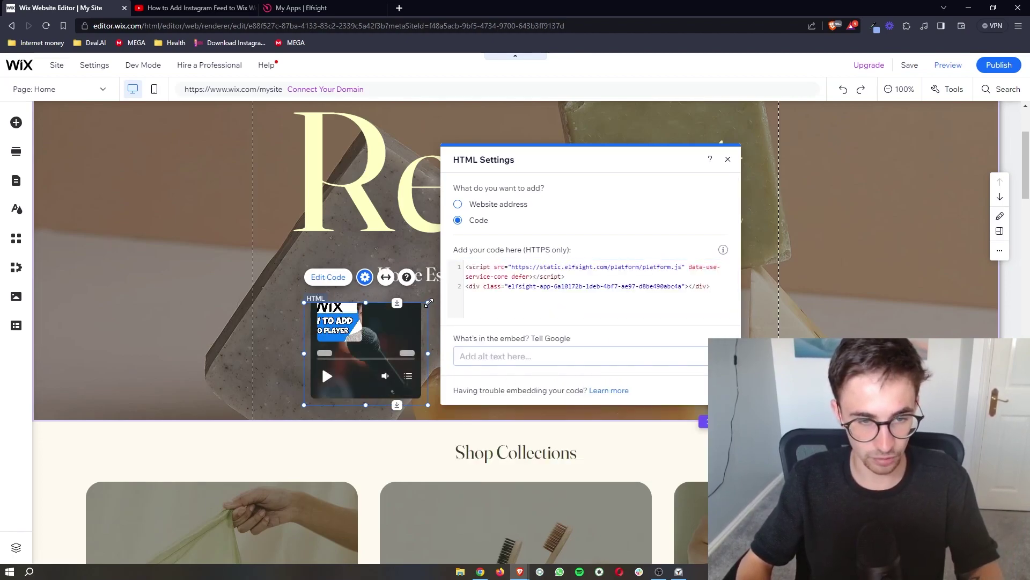
# Enlarge the podcast player's HTML element to W 232 by H 214.
pyautogui.moveTo(428, 302); pyautogui.dragTo(740, 456)
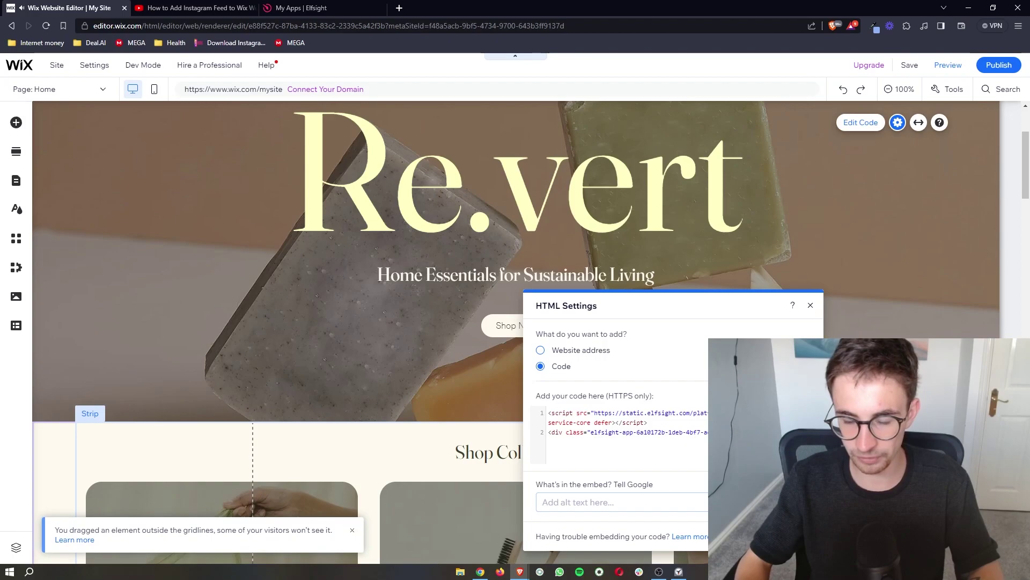